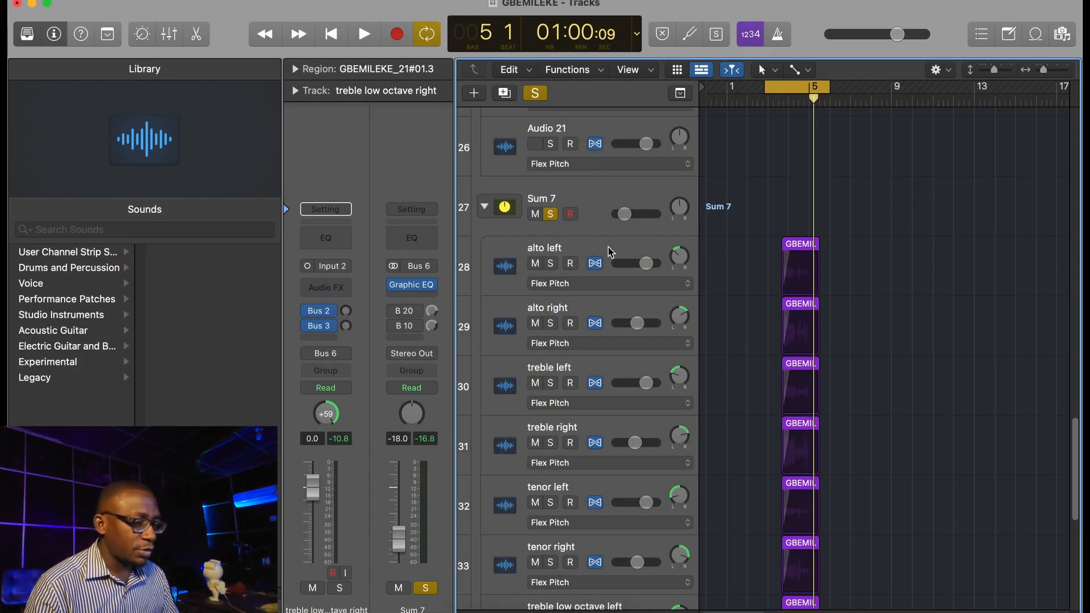
# - Solo the alto left track in the Sum 7 stack and play back its part
pyautogui.click(608, 247)
pyautogui.scroll(-2, 608, 247)
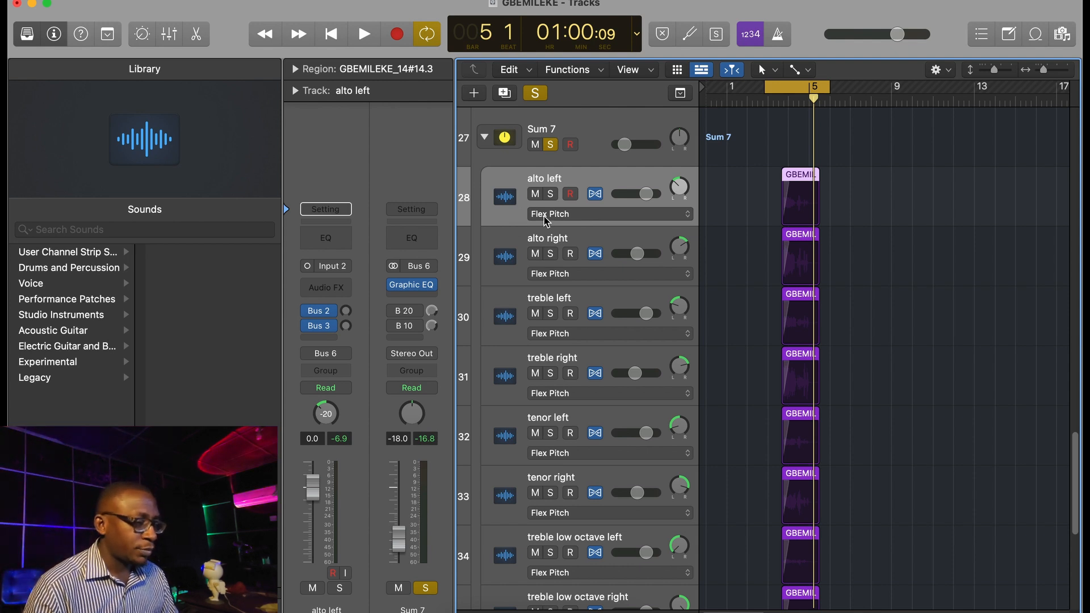
pyautogui.click(551, 194)
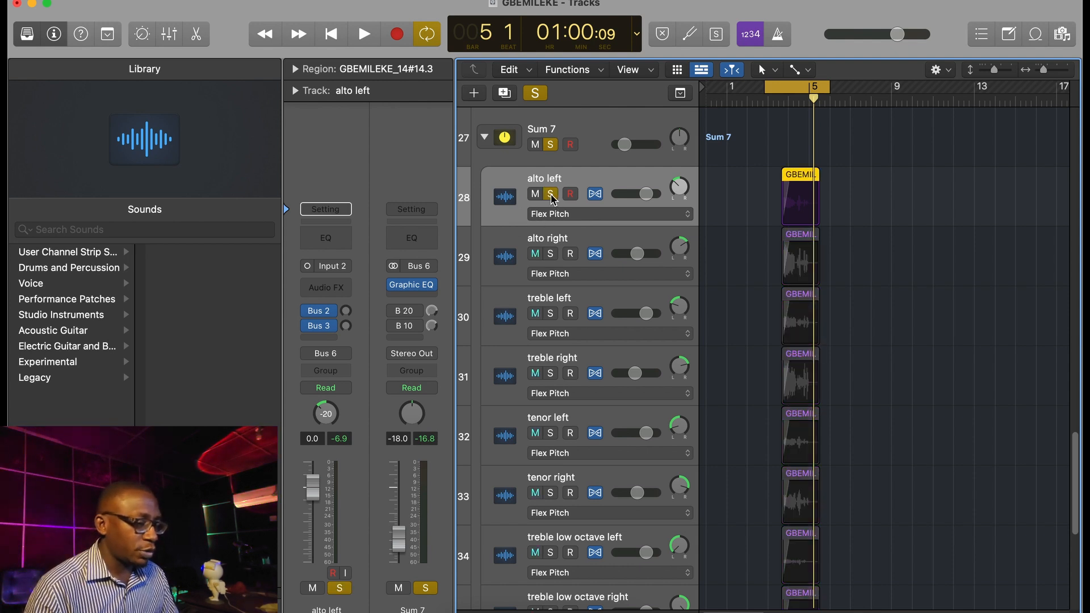
pyautogui.press('space')
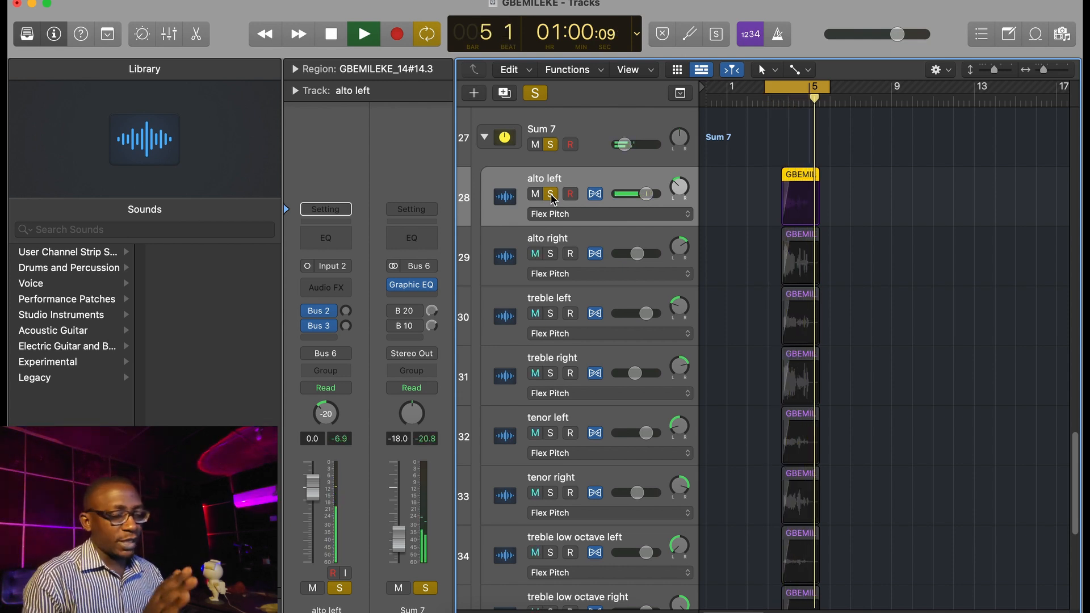
pyautogui.press('space')
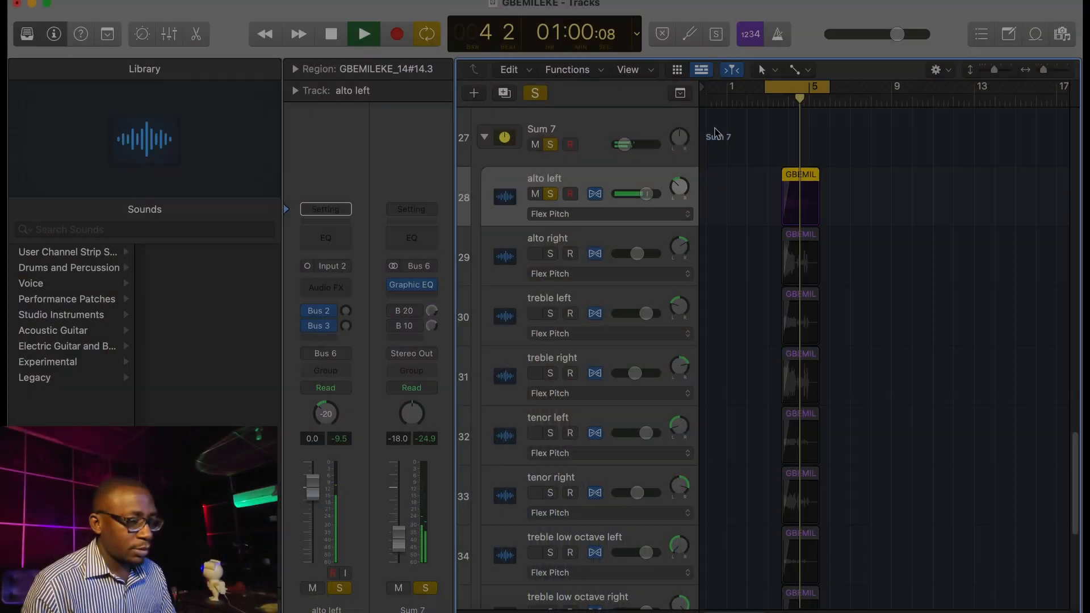
pyautogui.press('space')
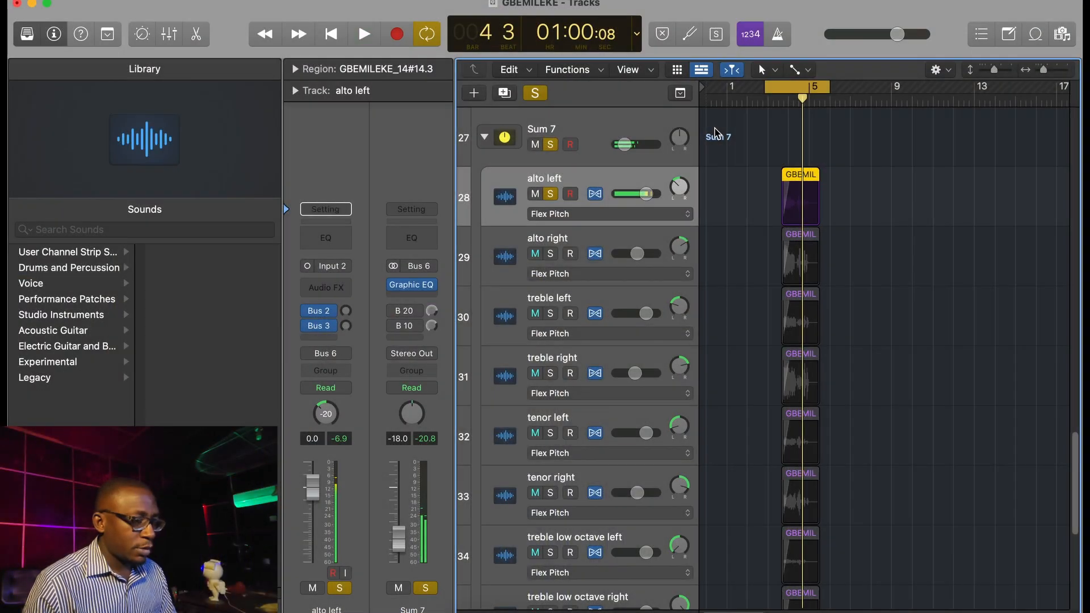
# - Solo and play the alto right track, shortening the cycle range to start near the beginning of the vocal regions
pyautogui.click(551, 254)
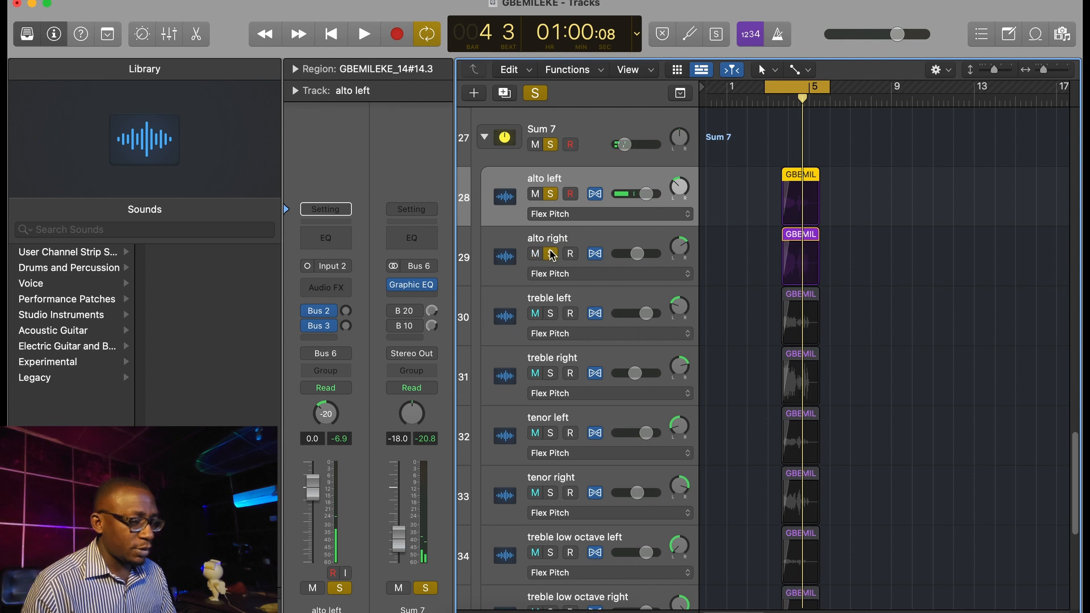
pyautogui.press('space')
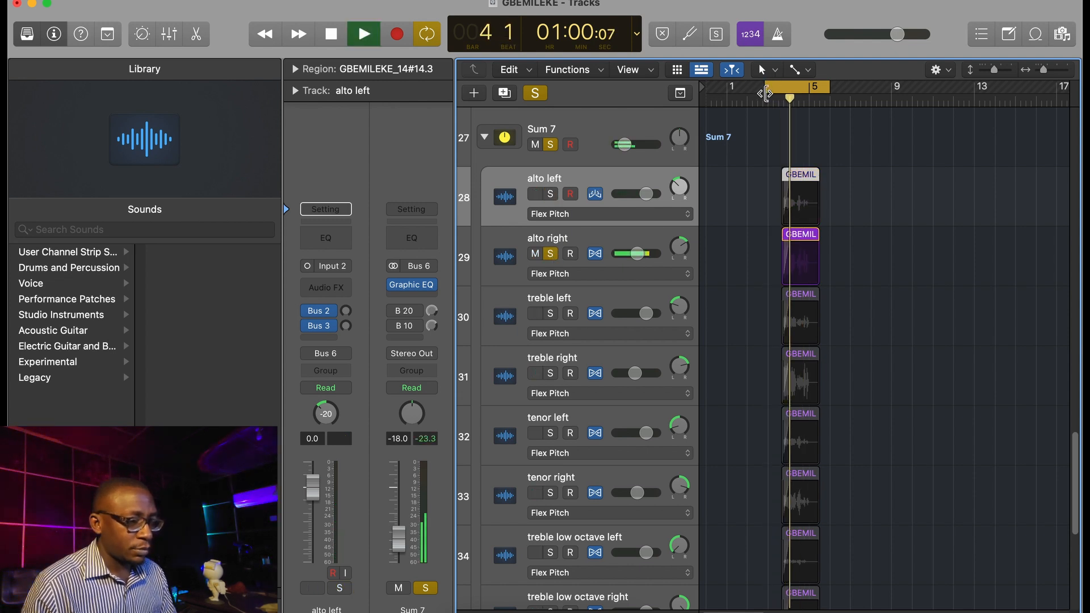
pyautogui.moveTo(767, 88); pyautogui.dragTo(786, 92)
pyautogui.press('space')
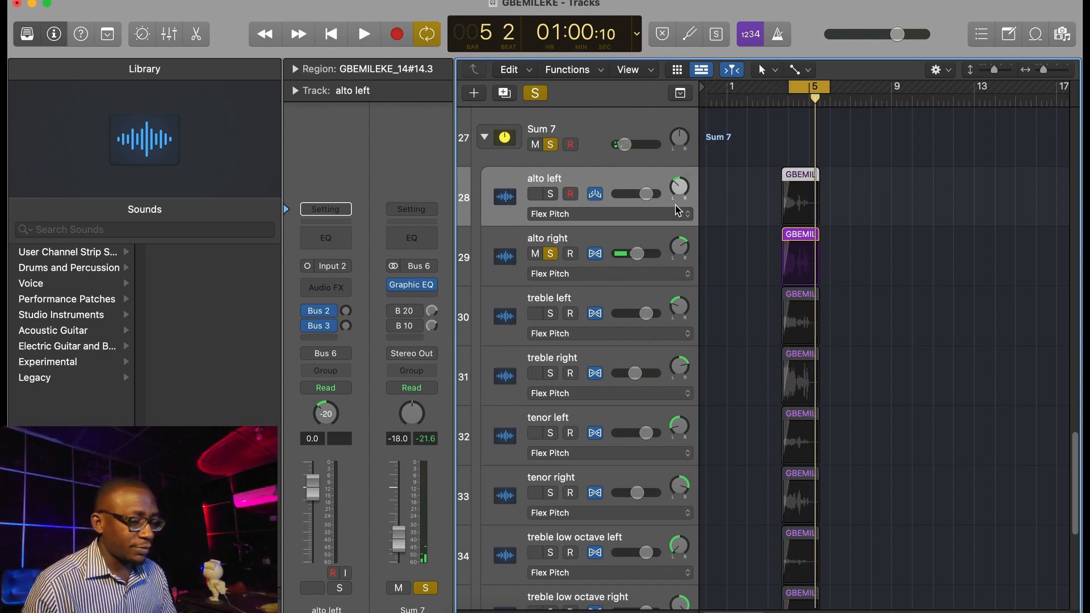
# - Unsolo alto right, then solo the treble and tenor tracks in succession during playback
pyautogui.click(550, 254)
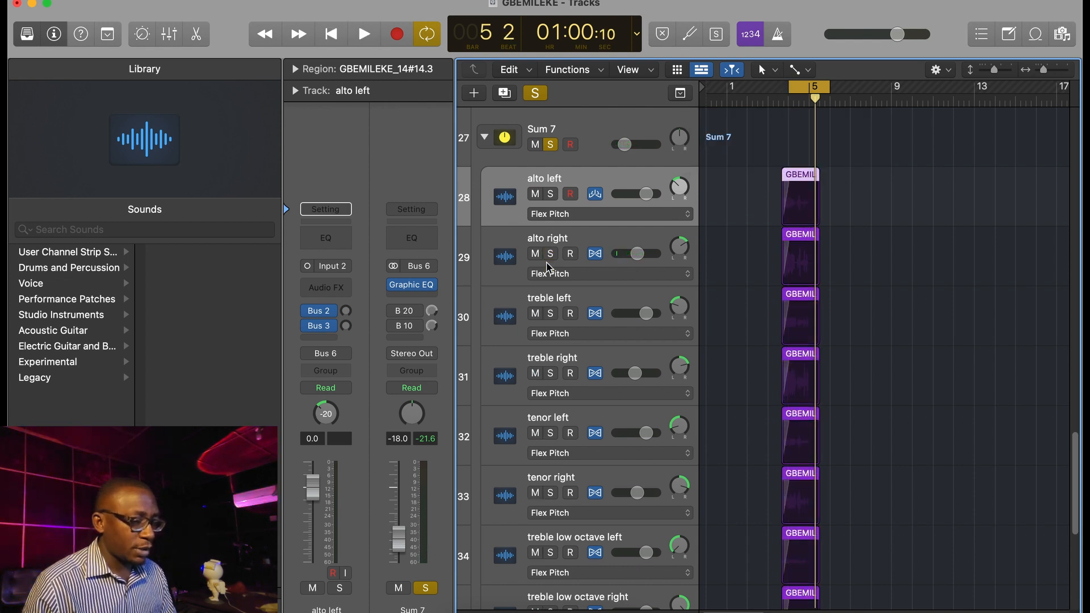
pyautogui.click(550, 314)
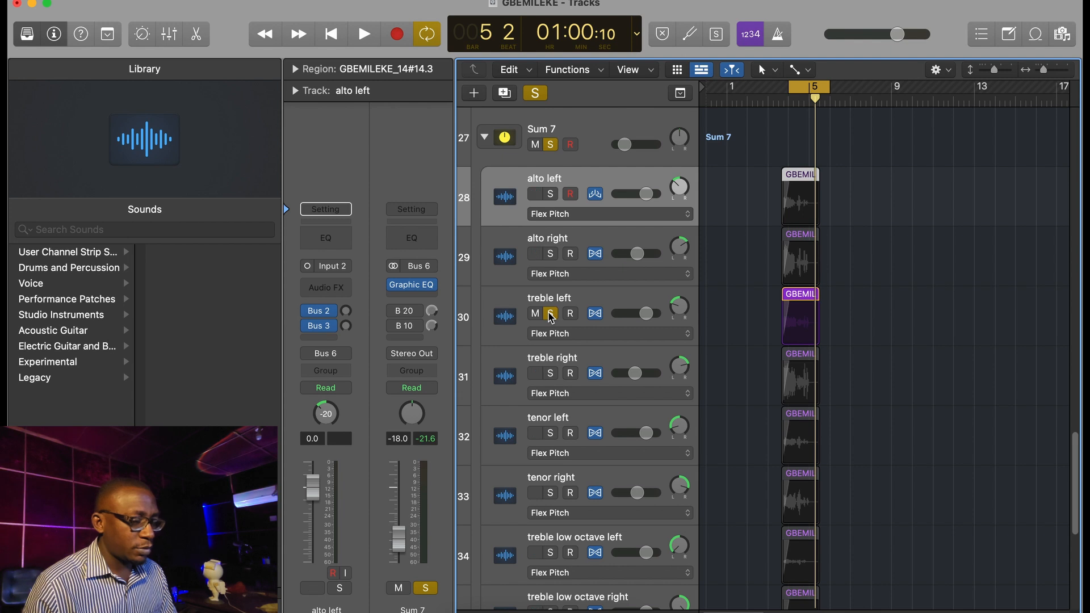
pyautogui.press('space')
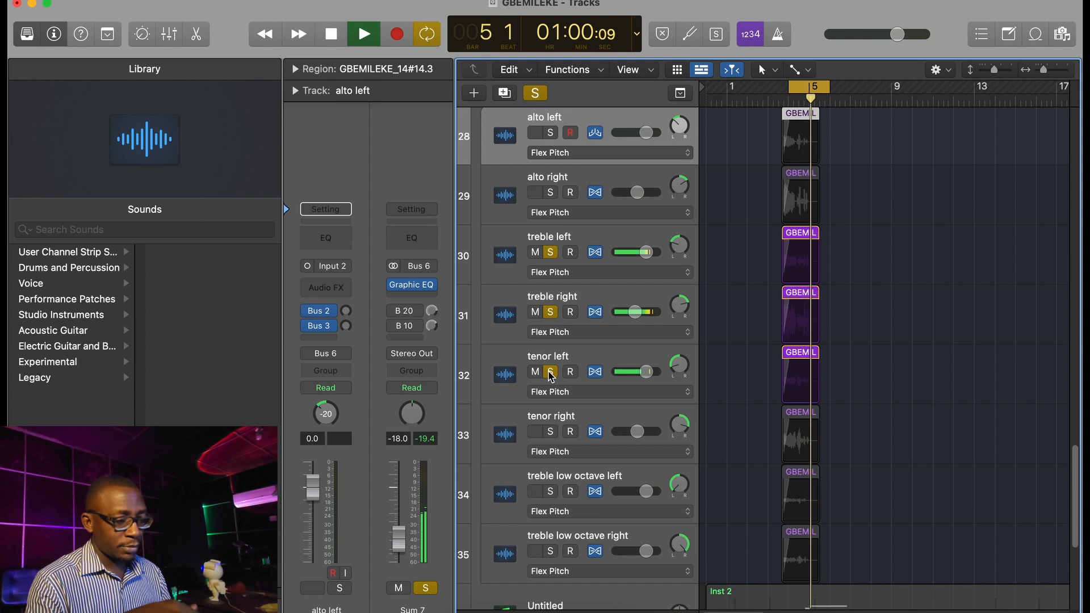
pyautogui.click(550, 434)
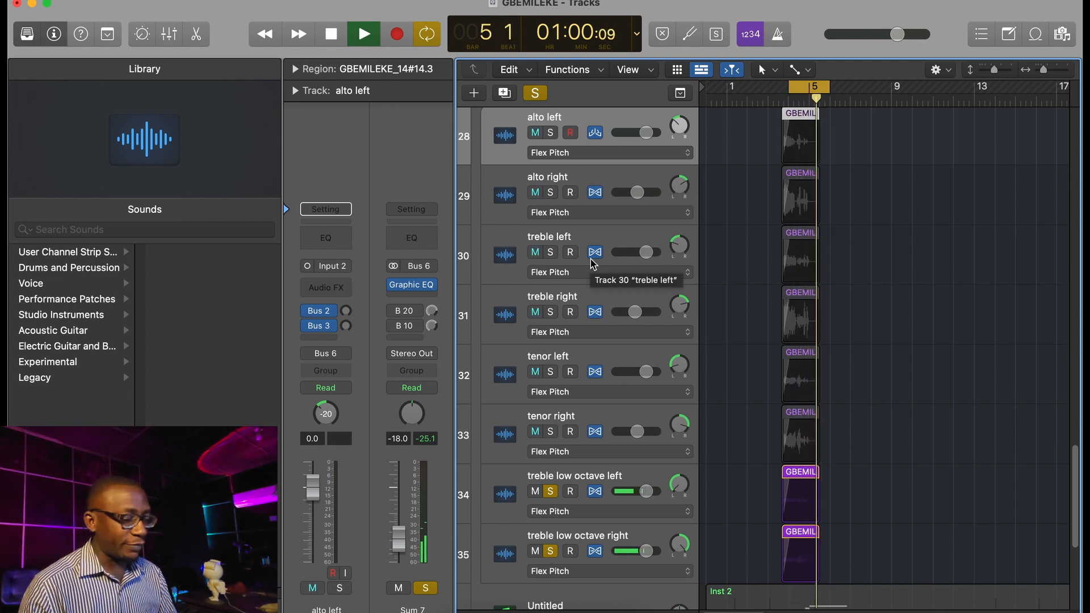
# - Play all the alto, treble, tenor and low-octave tracks of Sum 7 soloed together
pyautogui.scroll(2, 593, 263)
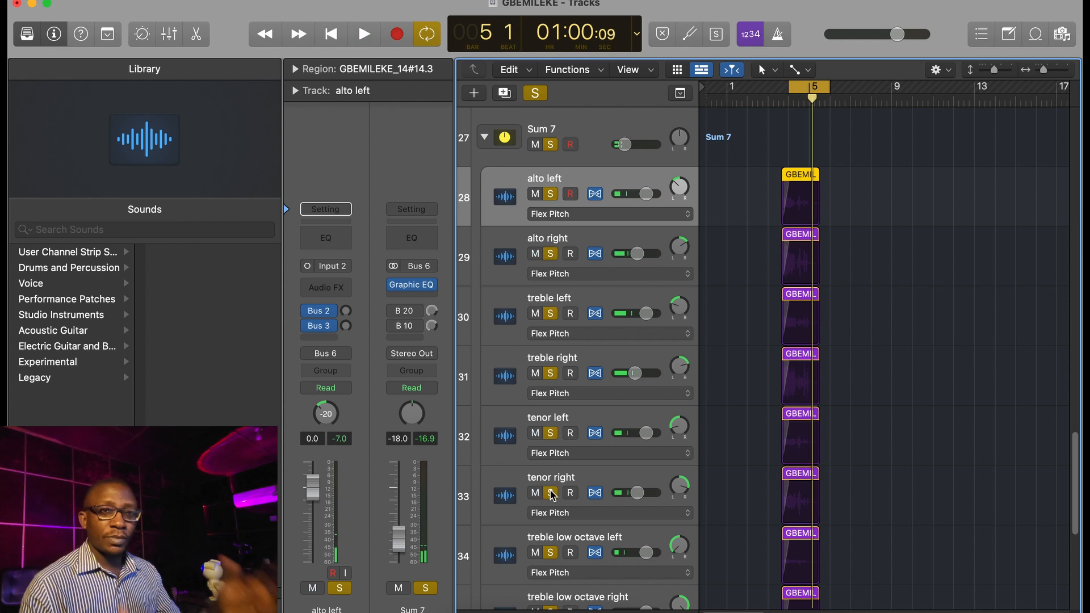
pyautogui.press('space')
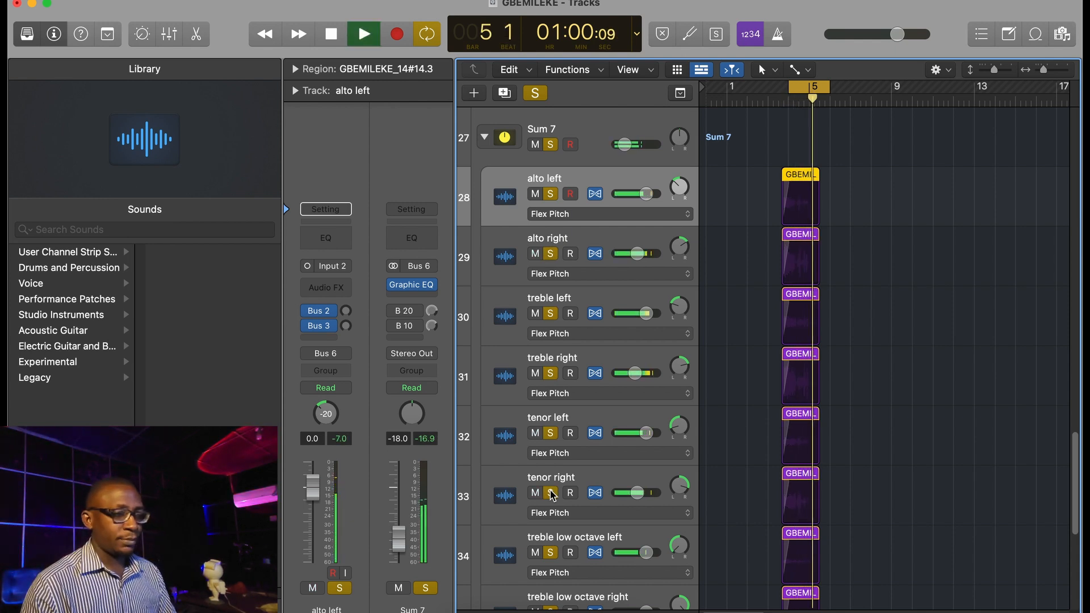
pyautogui.press('space')
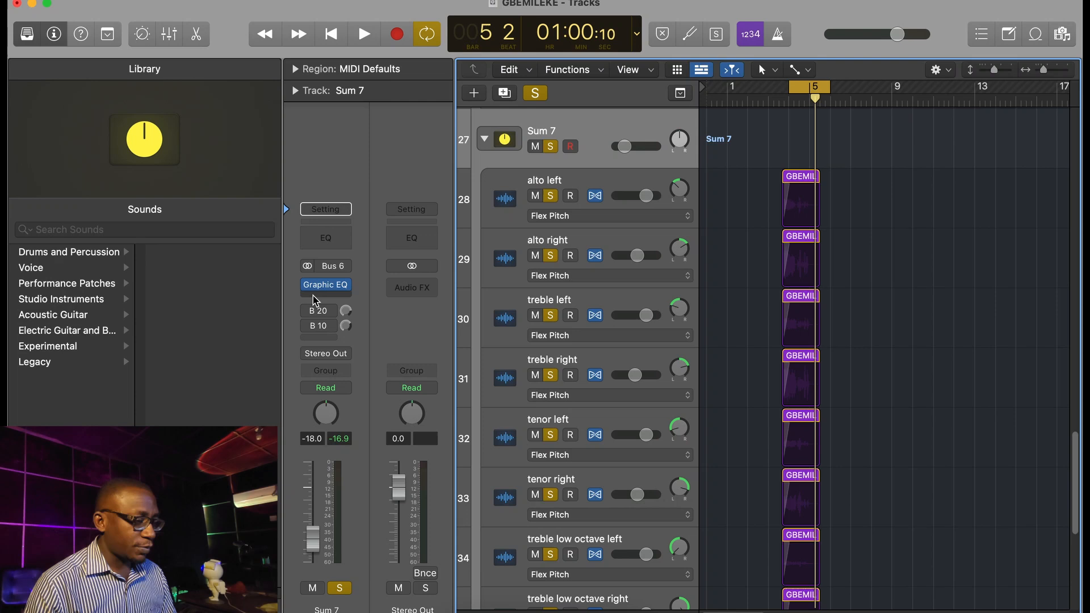
# - Check the Bus 20 and Bus 10 sends on the Sum 7 channel and enable the Bus 10 send
pyautogui.moveTo(321, 311)
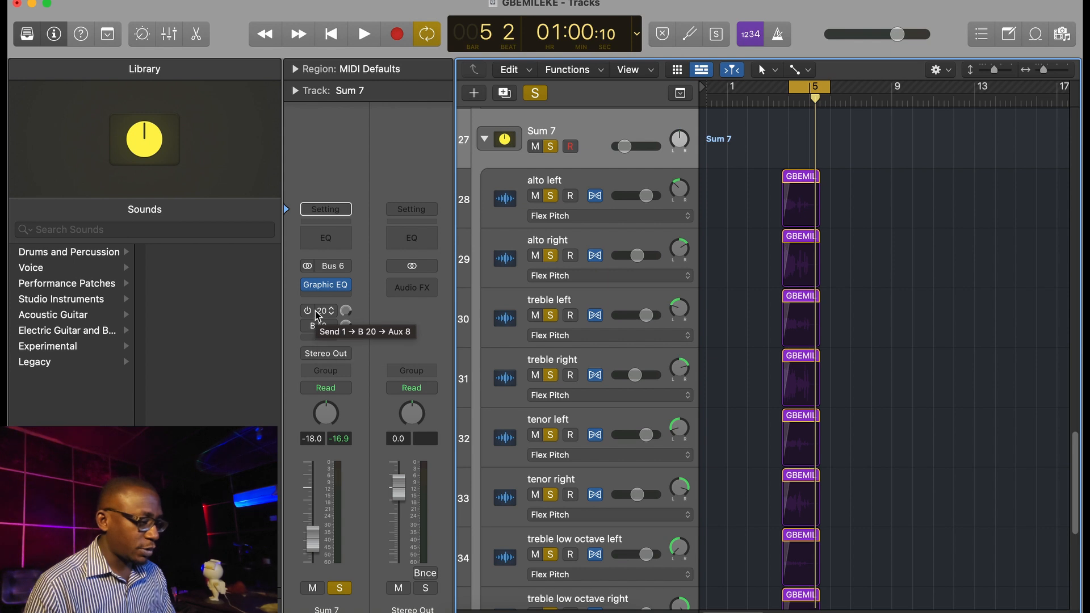
pyautogui.click(318, 312)
pyautogui.click(299, 283)
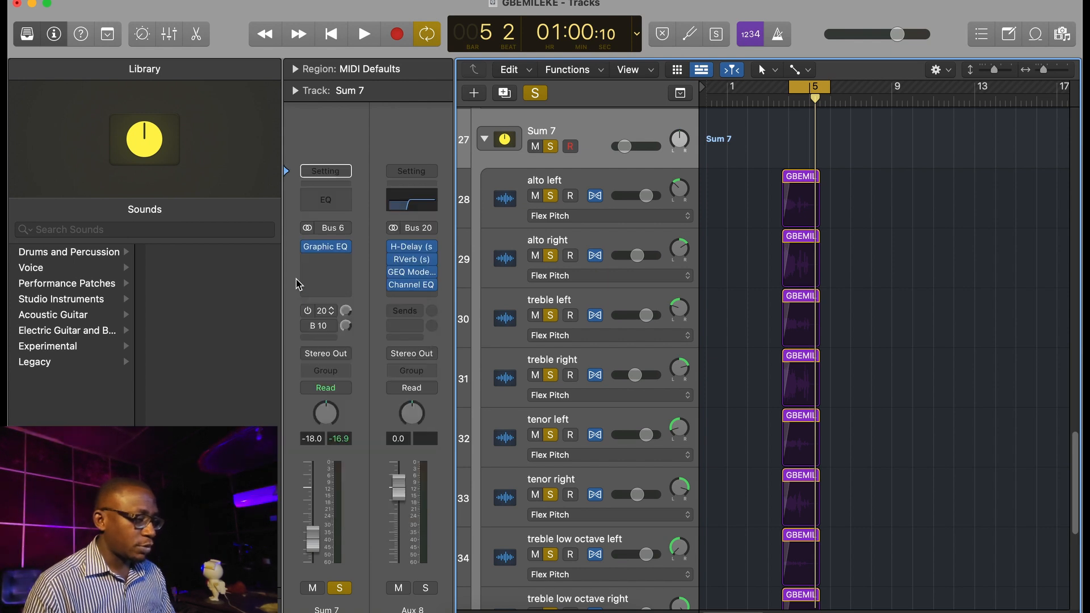
pyautogui.click(322, 328)
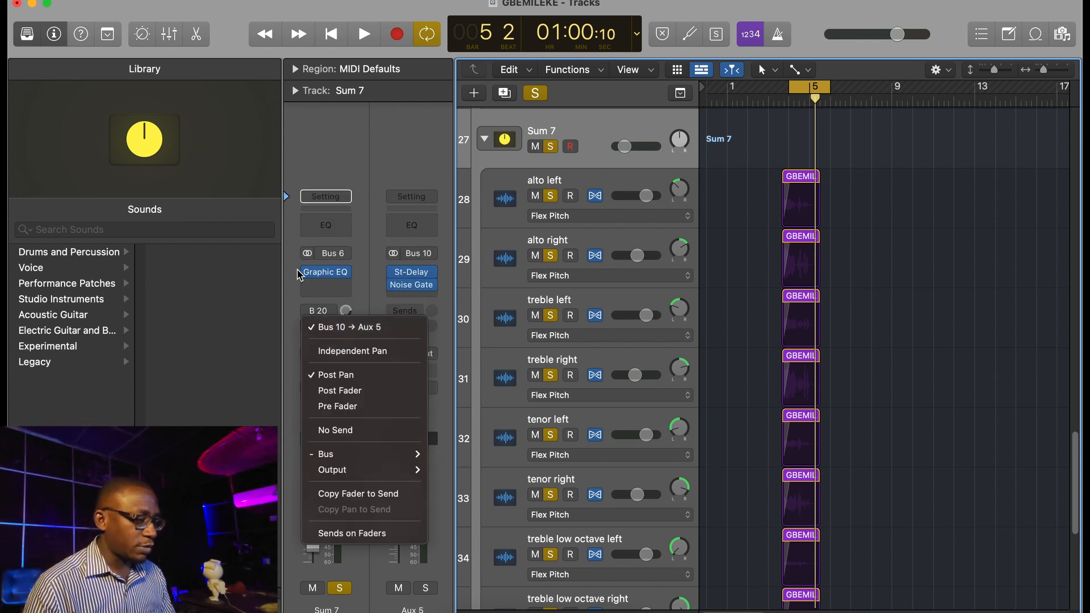
pyautogui.click(292, 273)
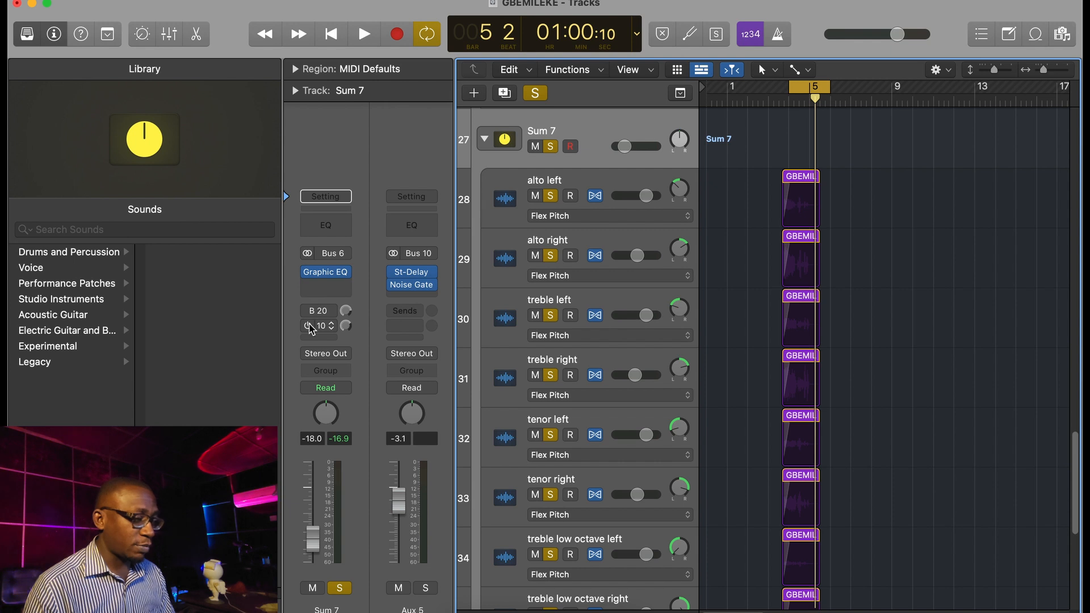
pyautogui.click(310, 327)
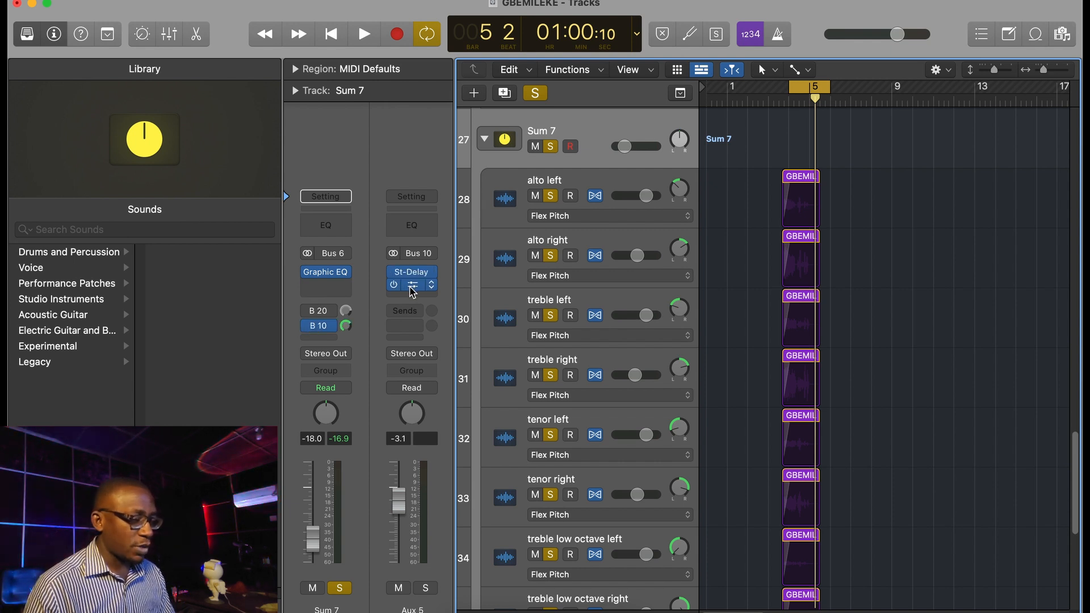
# - Open the Noise Gate on Aux 5 and compare playback with the plug-in active and bypassed
pyautogui.click(411, 290)
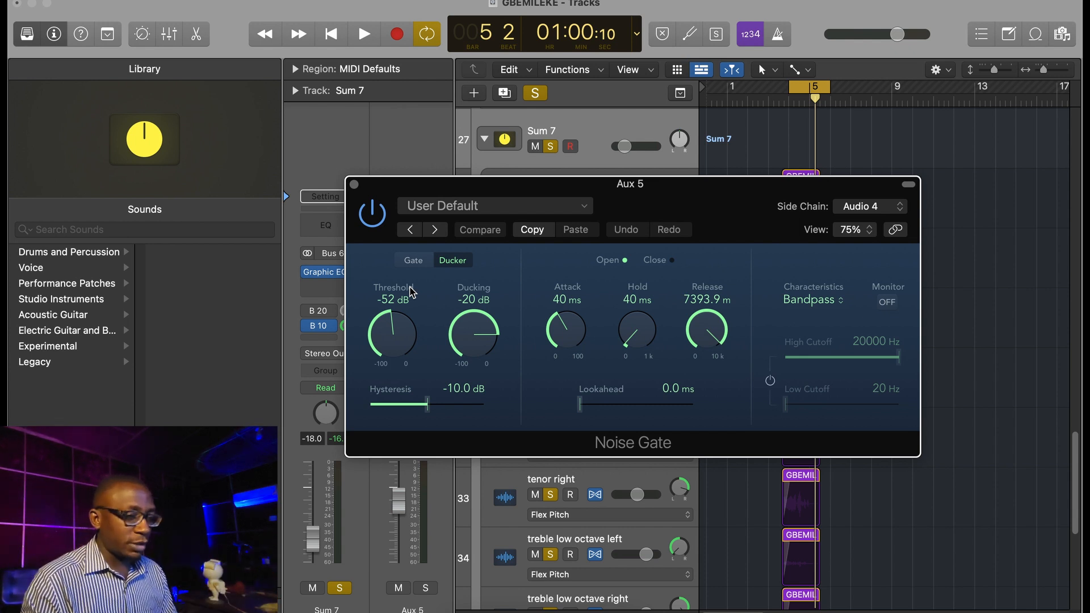
pyautogui.press('space')
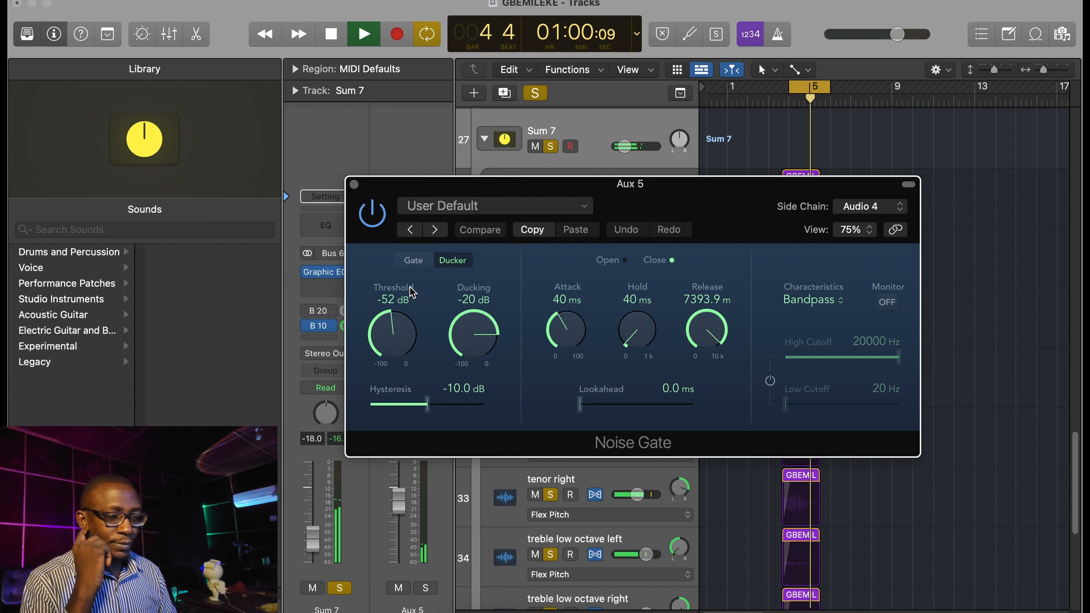
pyautogui.press('space')
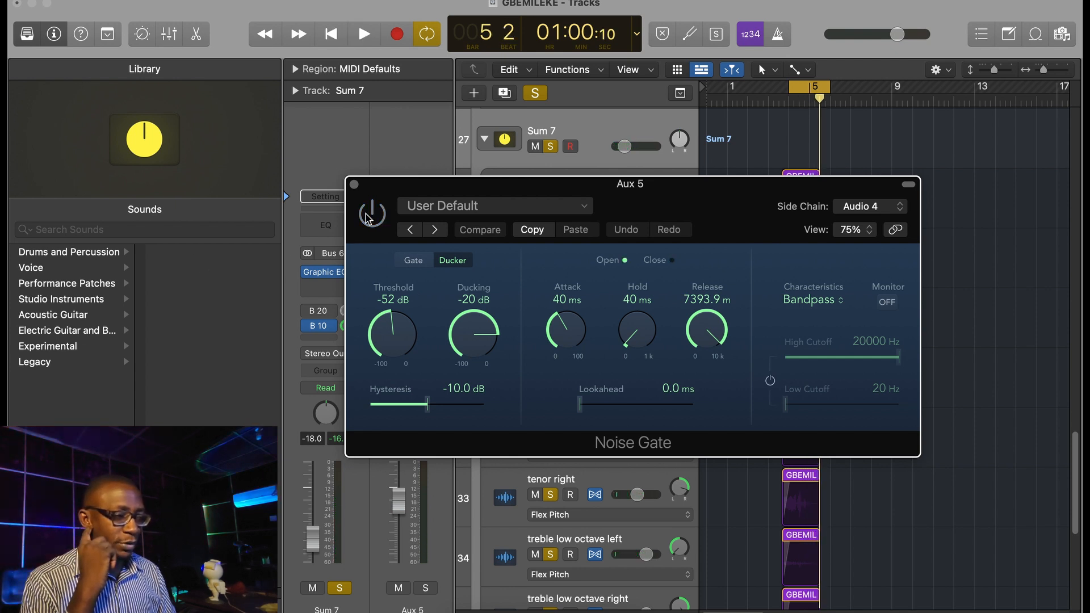
pyautogui.press('space')
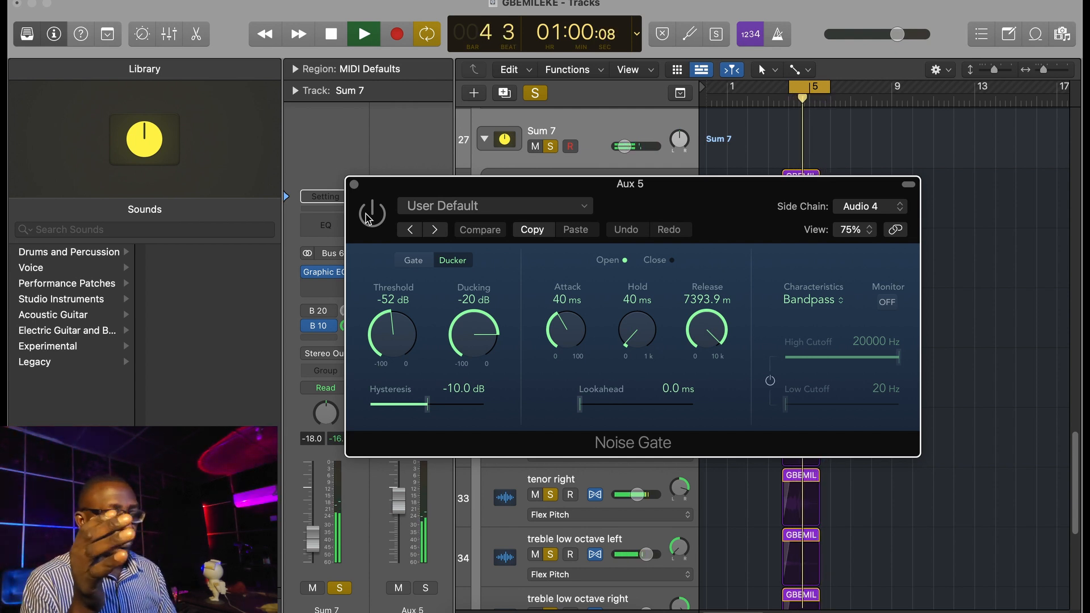
pyautogui.press('space')
# - Reactivate the Noise Gate on Aux 5, replay the harmonies and close the plug-in window
pyautogui.click(368, 219)
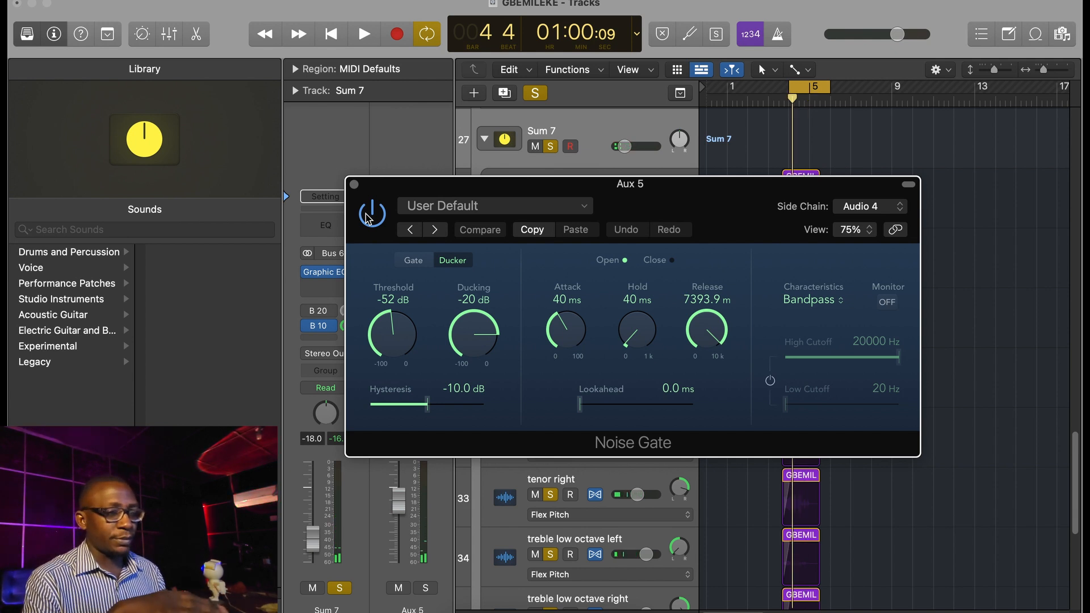
pyautogui.press('space')
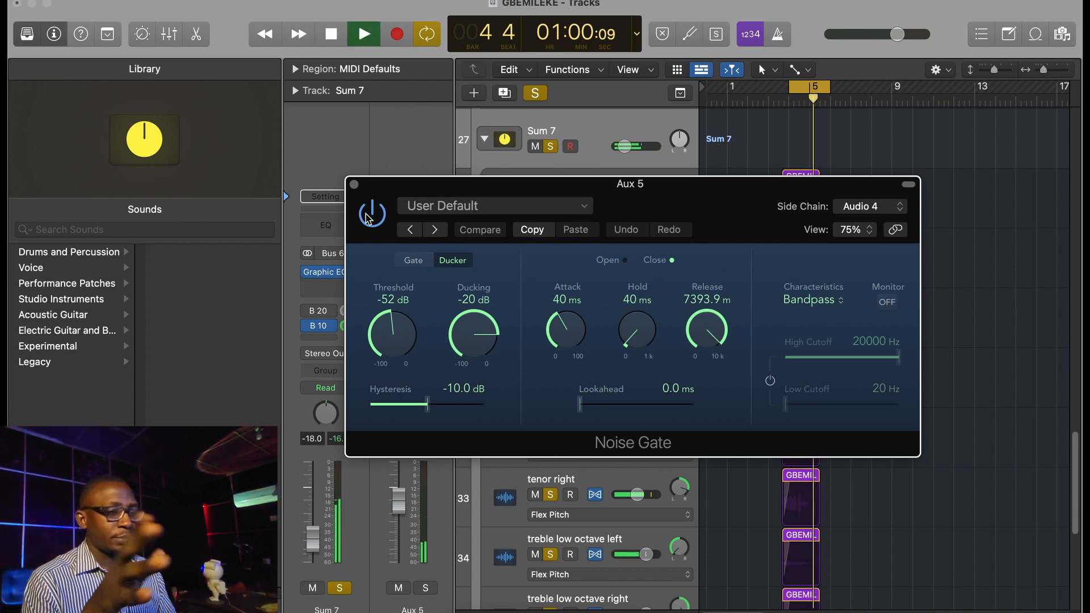
pyautogui.press('space')
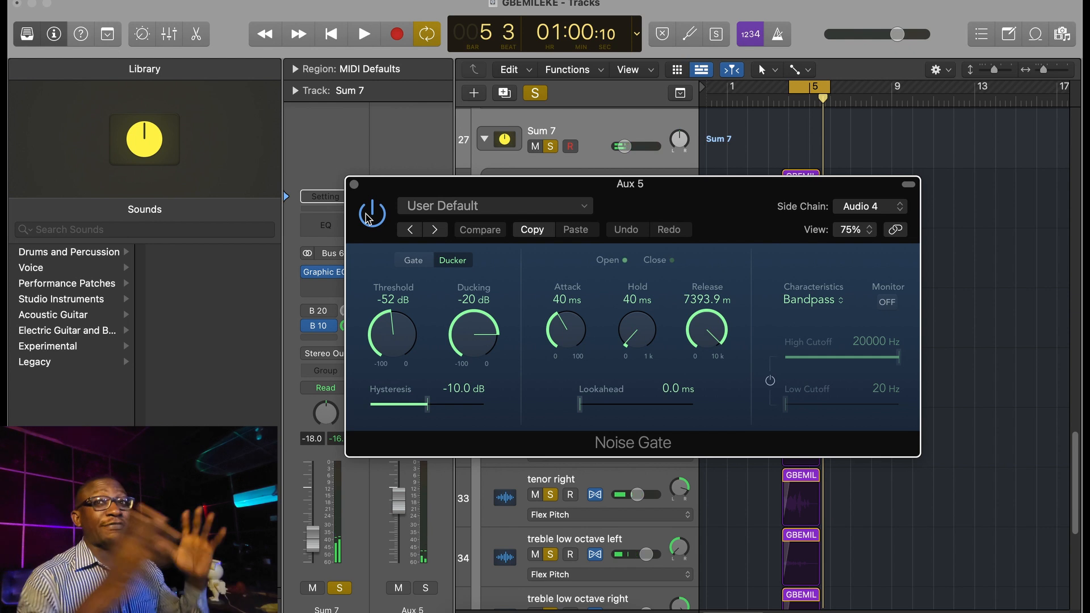
pyautogui.click(354, 184)
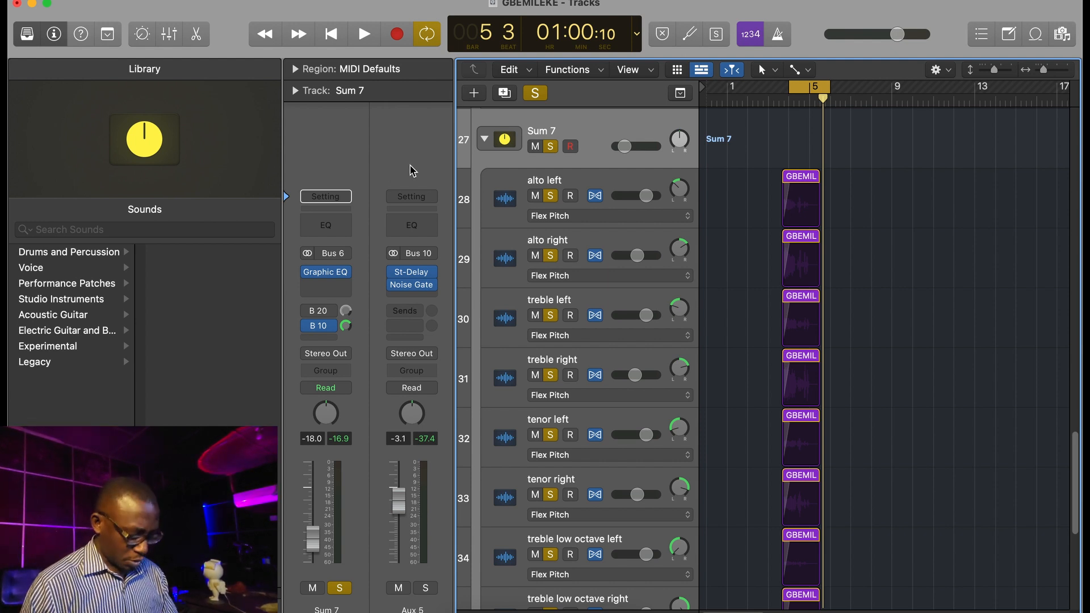
# - Bring up the Aux 8 channel through Sum 7's Bus 20 send and inspect its Channel EQ
pyautogui.click(322, 314)
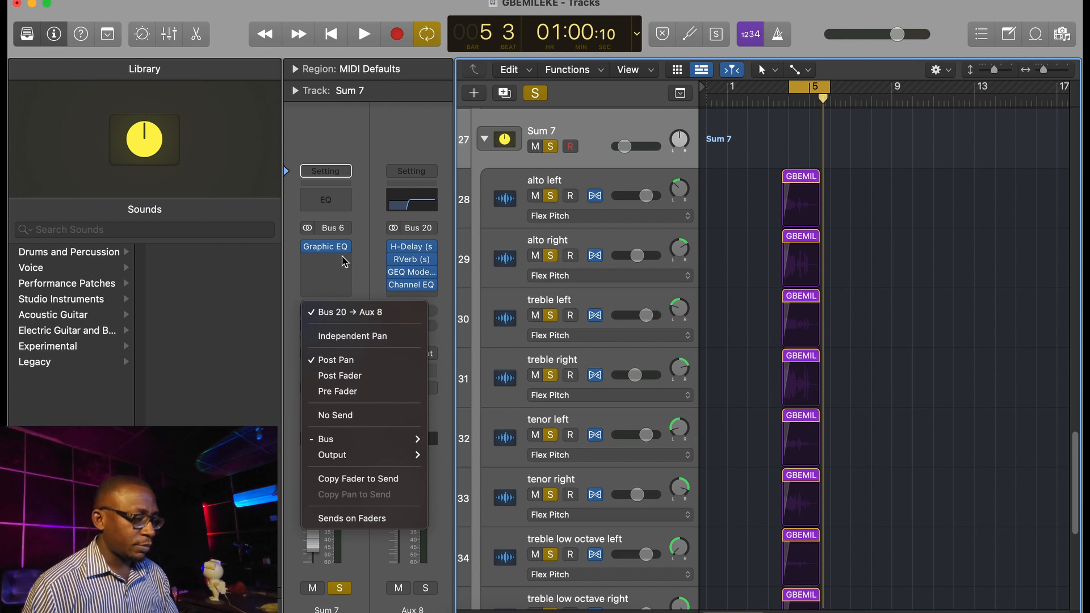
pyautogui.click(362, 225)
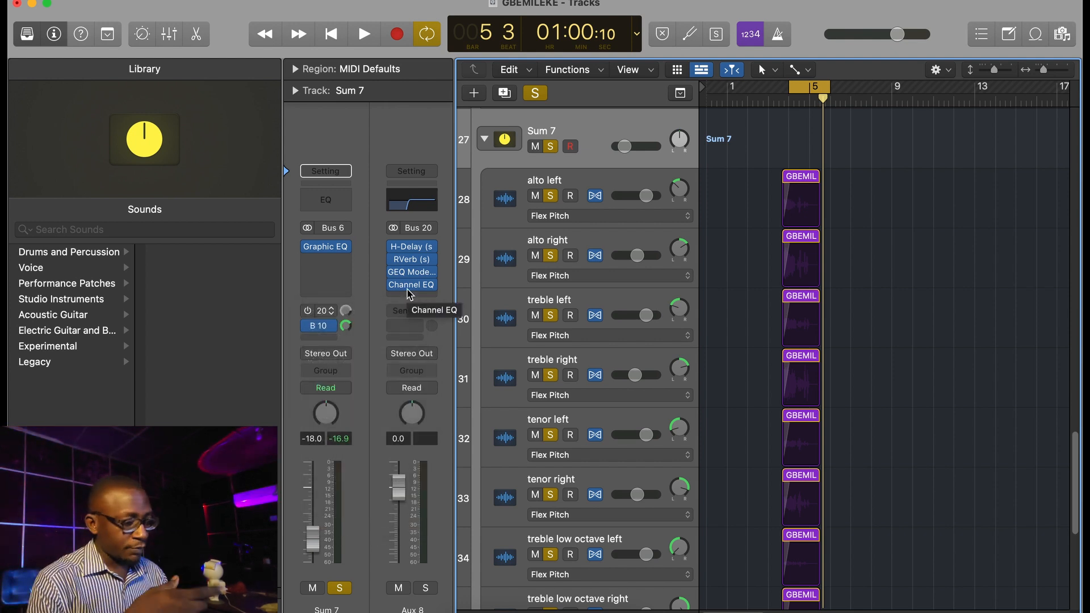
pyautogui.click(411, 285)
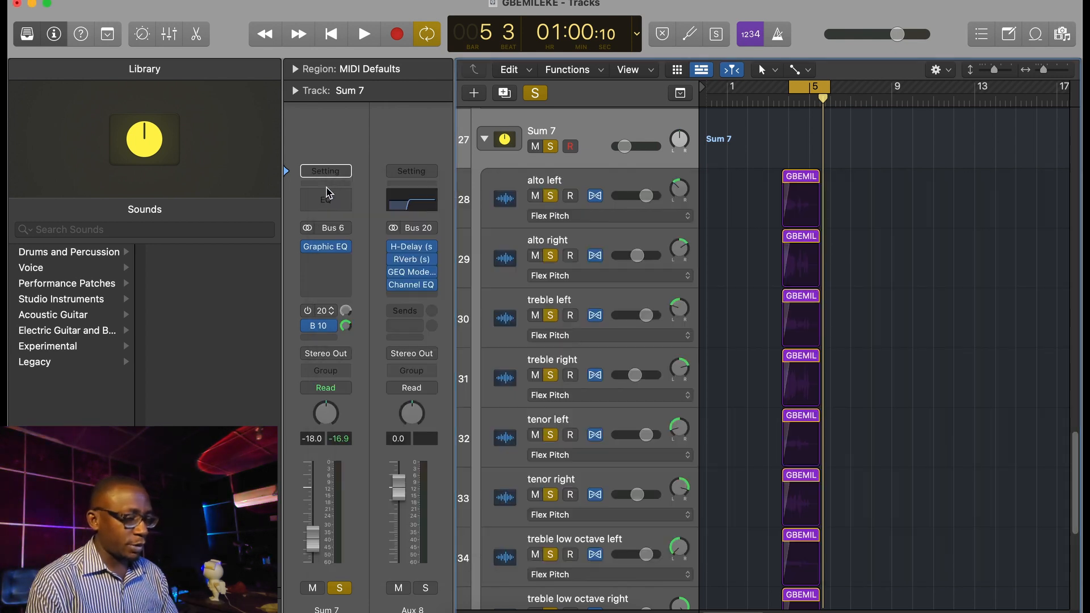
pyautogui.click(325, 185)
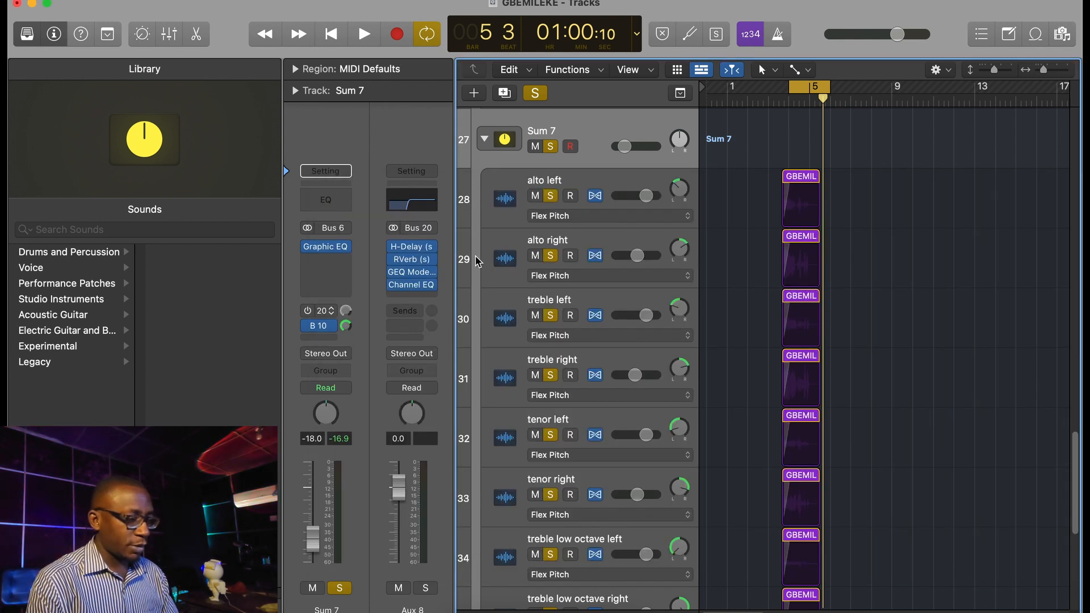
# - Inspect the H-Delay settings on Aux 8, and bypass the RVerb, GEQ and Channel EQ plug-ins below it for playback
pyautogui.click(409, 248)
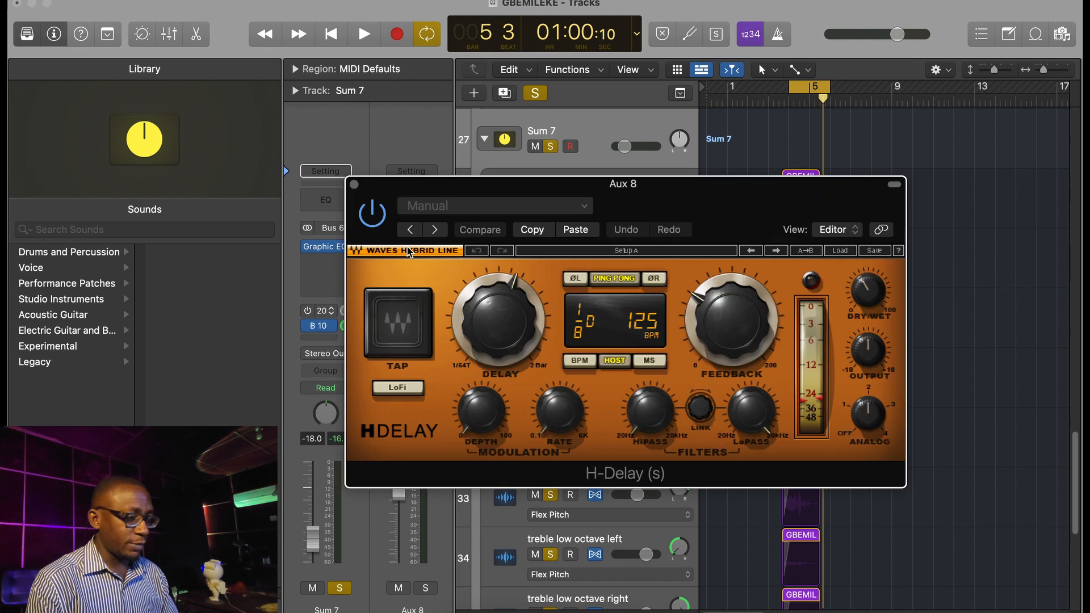
pyautogui.click(354, 185)
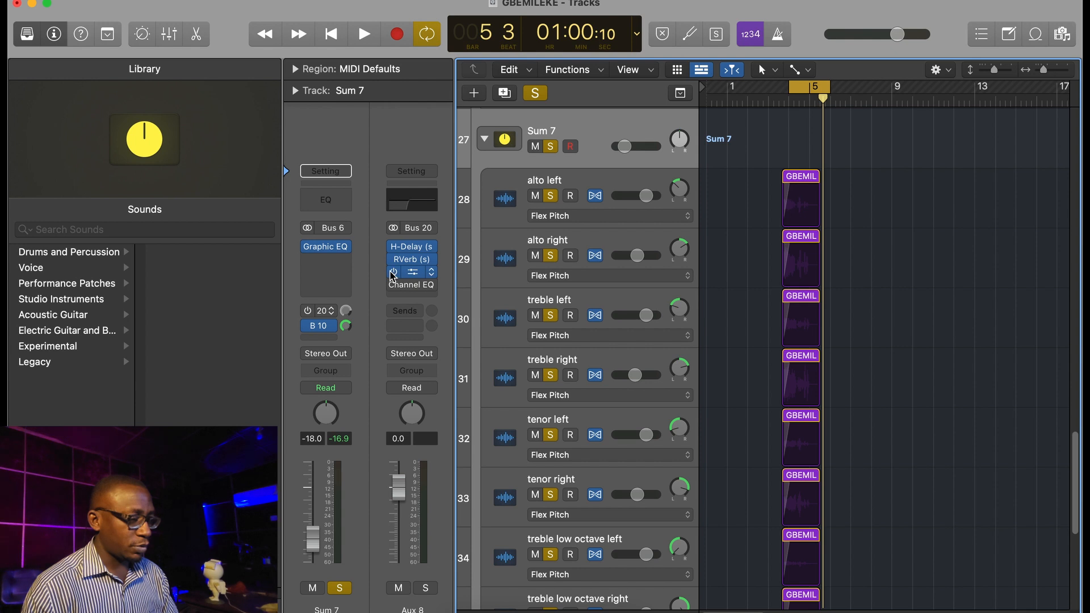
pyautogui.press('space')
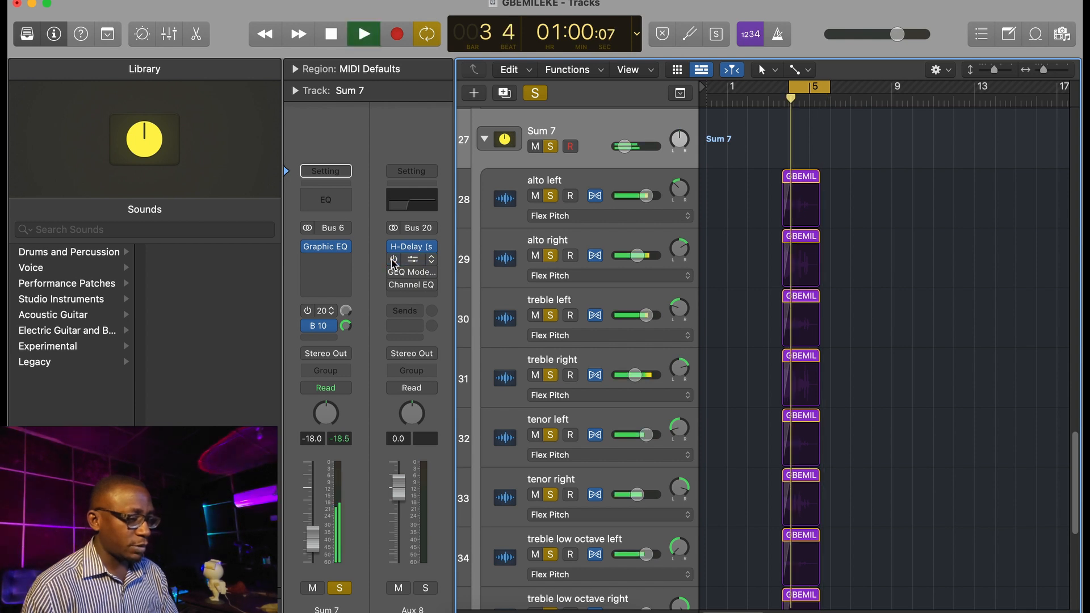
# - Disable the Bus 10 send on Sum 7, enable its Bus 20 send and audition the harmonies with only H-Delay active on Aux 8
pyautogui.click(308, 325)
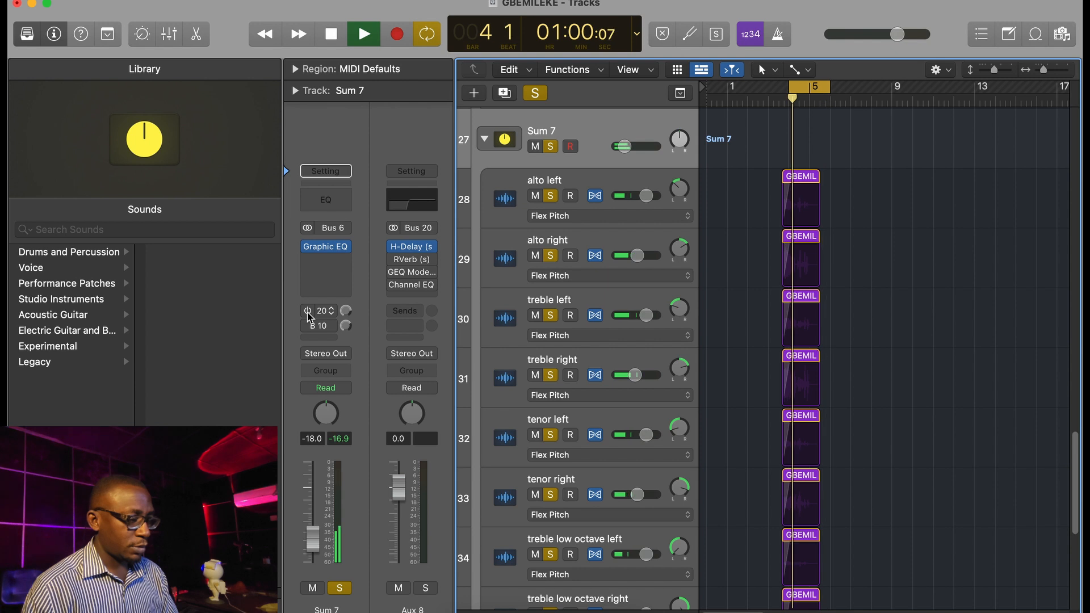
pyautogui.press('space')
pyautogui.click(307, 313)
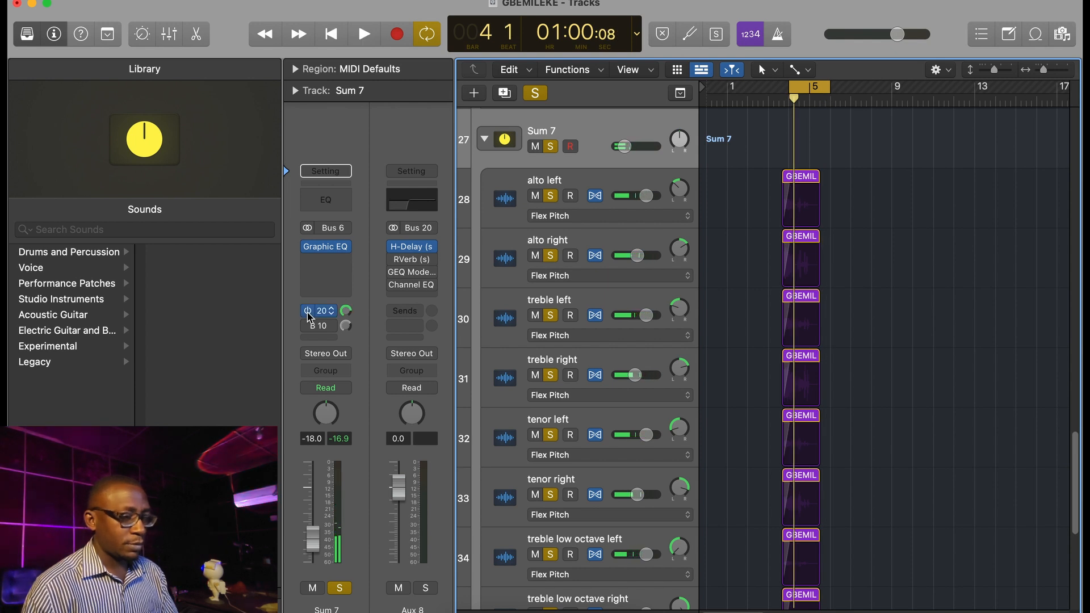
pyautogui.press('space')
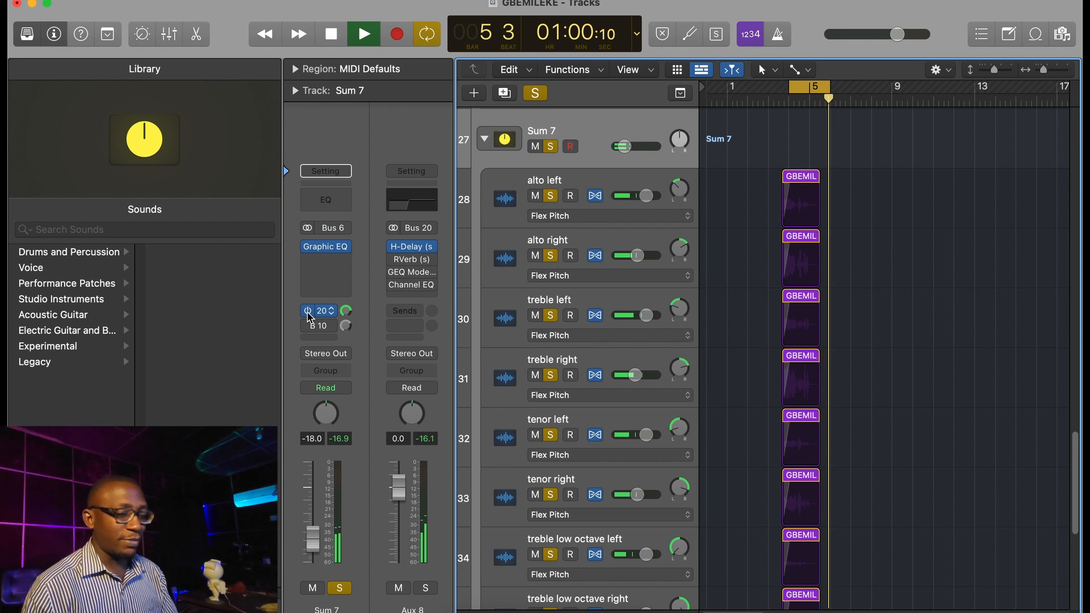
pyautogui.press('space')
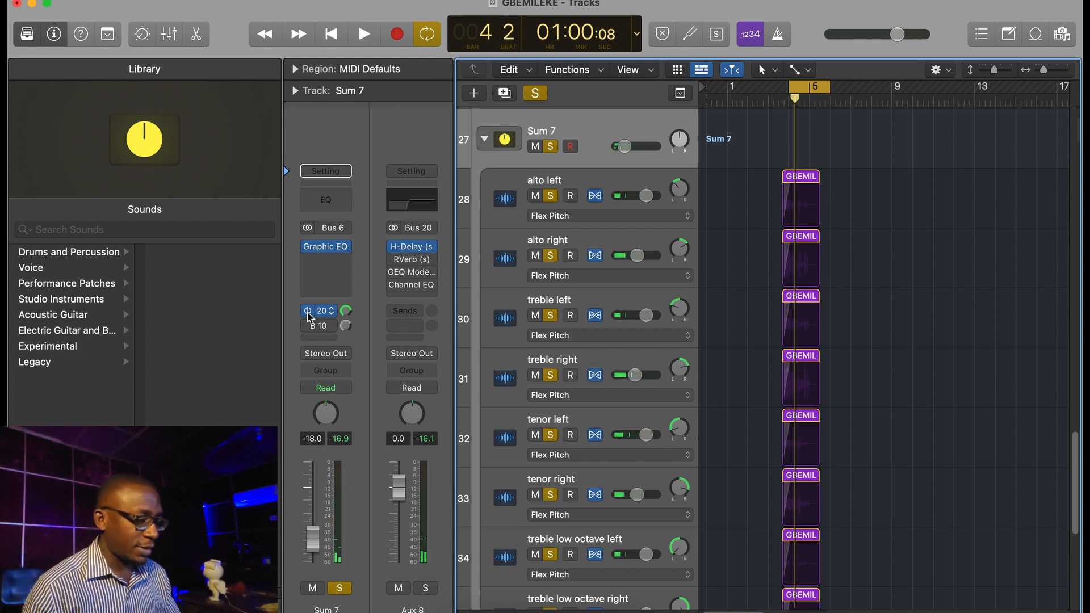
# - Reactivate RVerb on Aux 8 and play the harmonies through the delay and reverb together
pyautogui.click(308, 312)
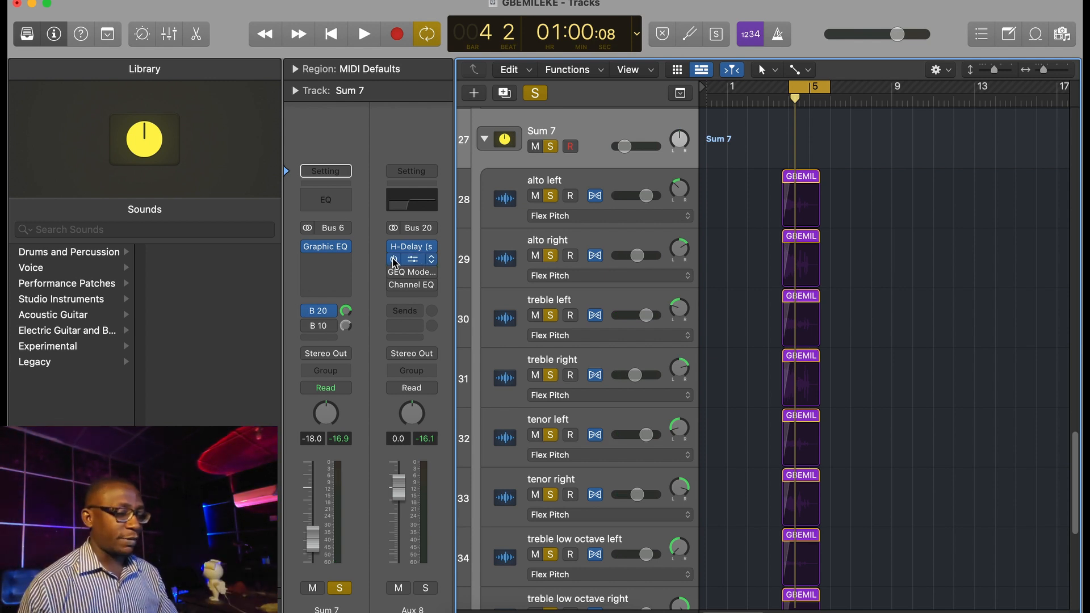
pyautogui.press('space')
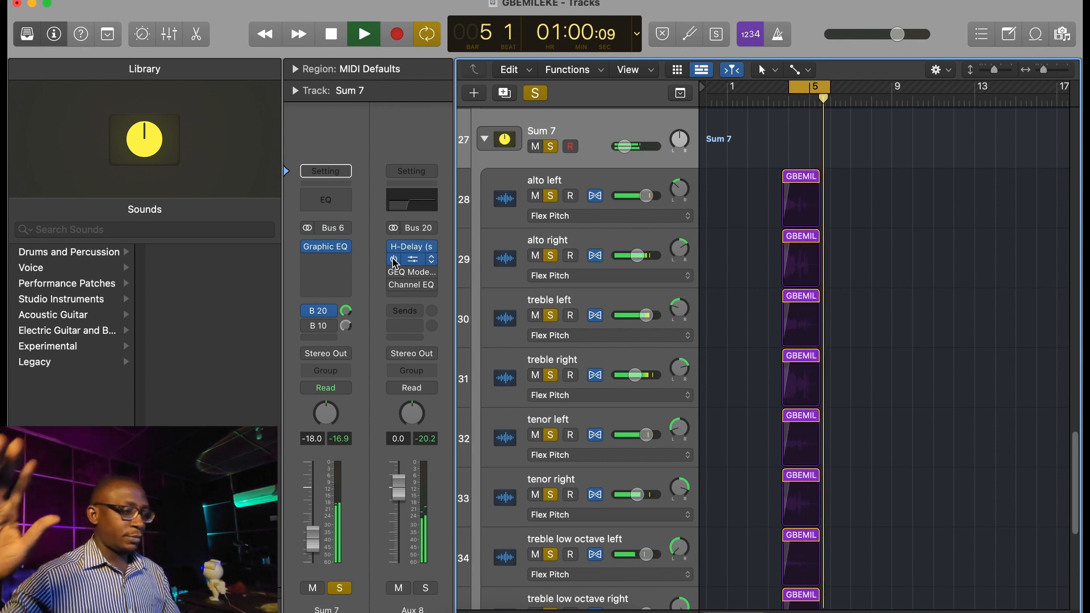
pyautogui.press('space')
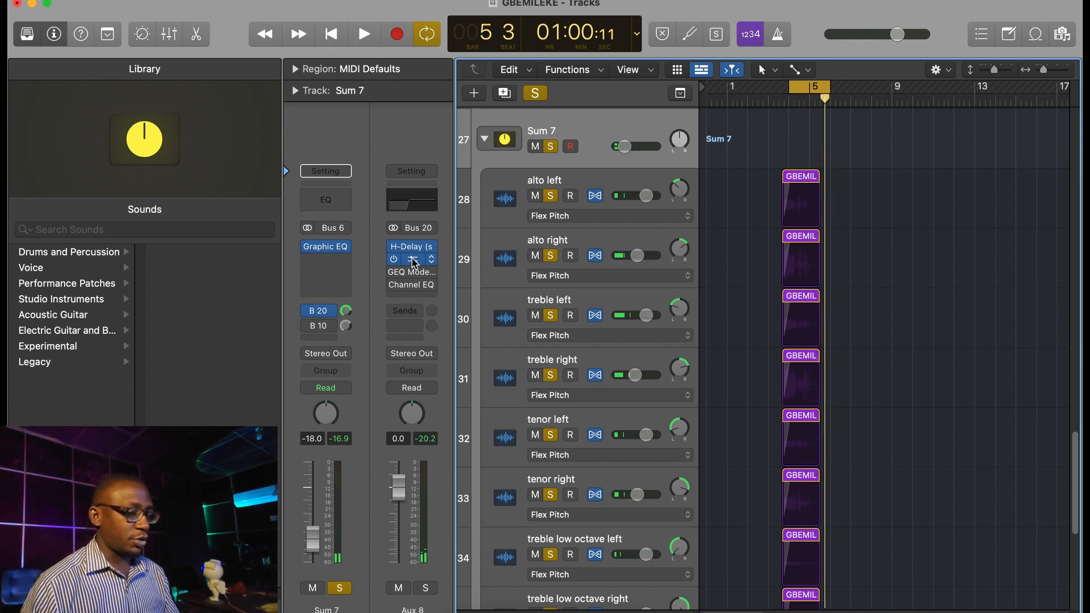
# - Examine the RVerb settings on Aux 8, including reverb type, predelay, time and reverb EQ, and close the plug-in window
pyautogui.click(413, 260)
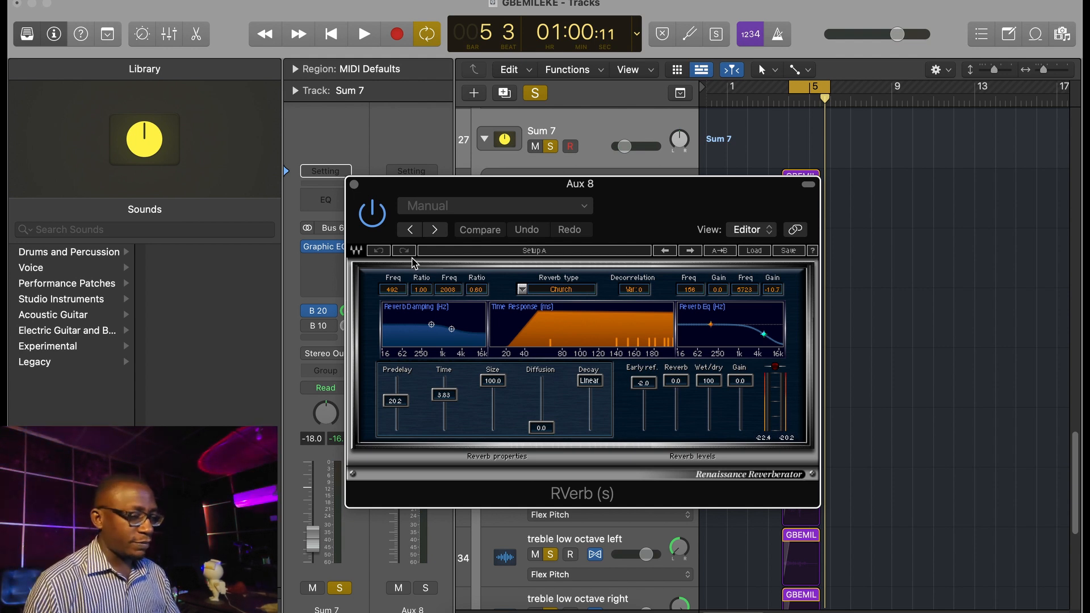
pyautogui.click(354, 186)
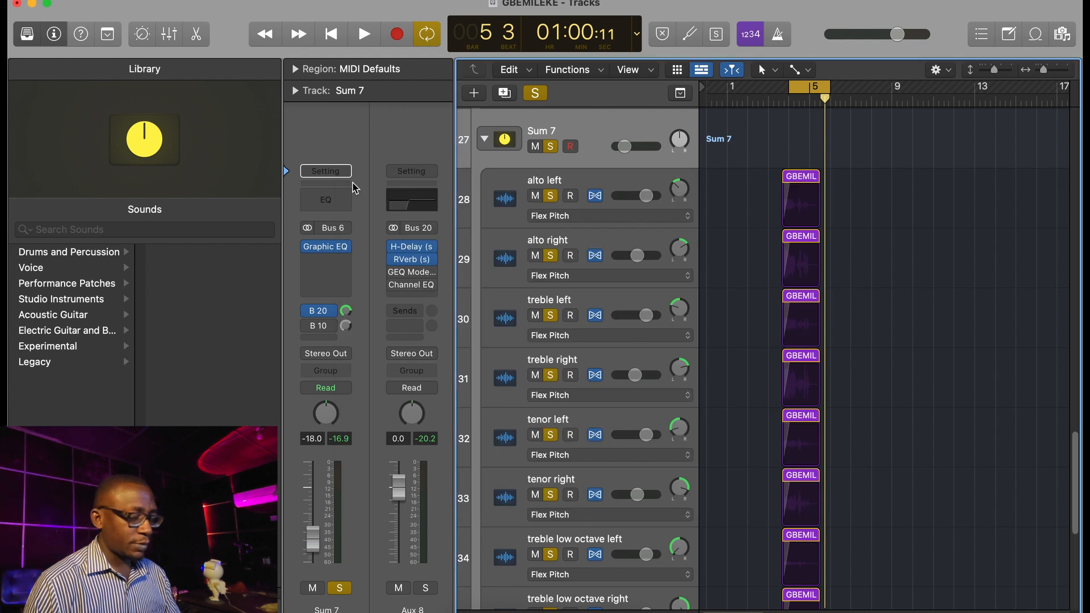
pyautogui.moveTo(413, 260)
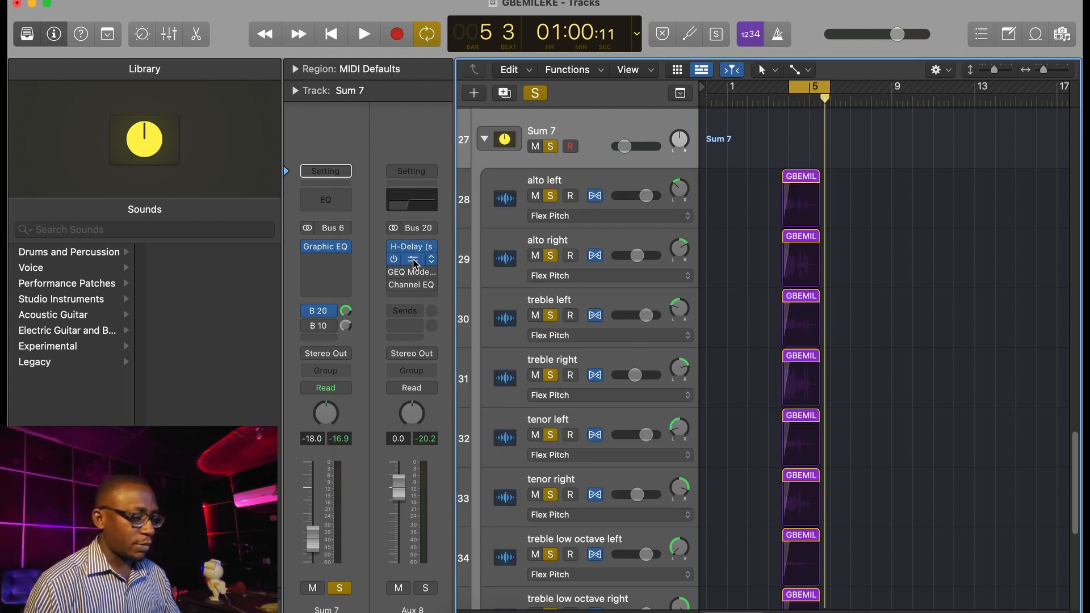
pyautogui.click(415, 260)
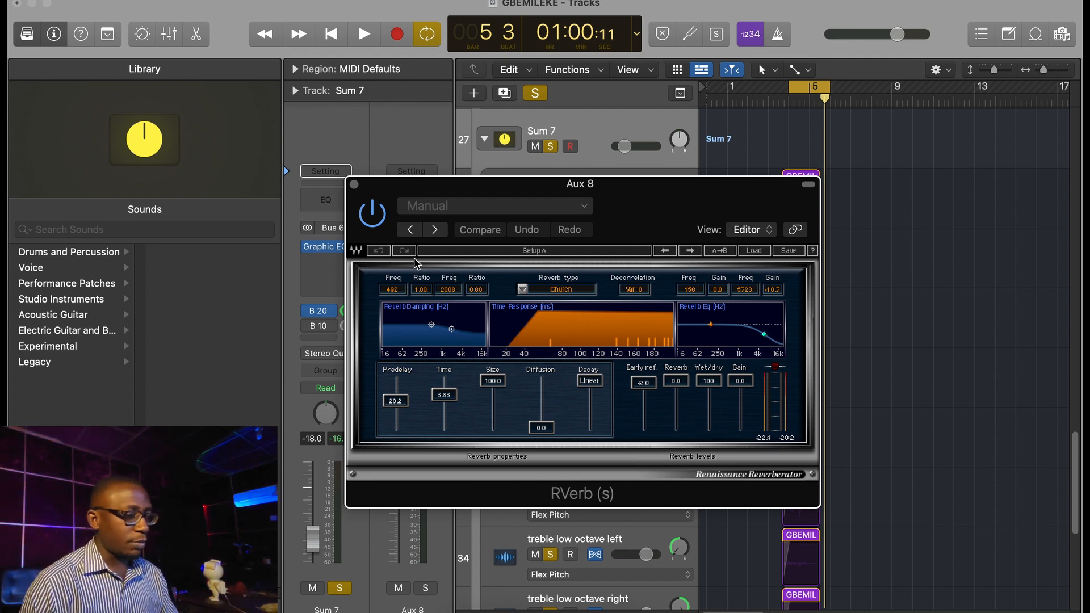
pyautogui.click(353, 185)
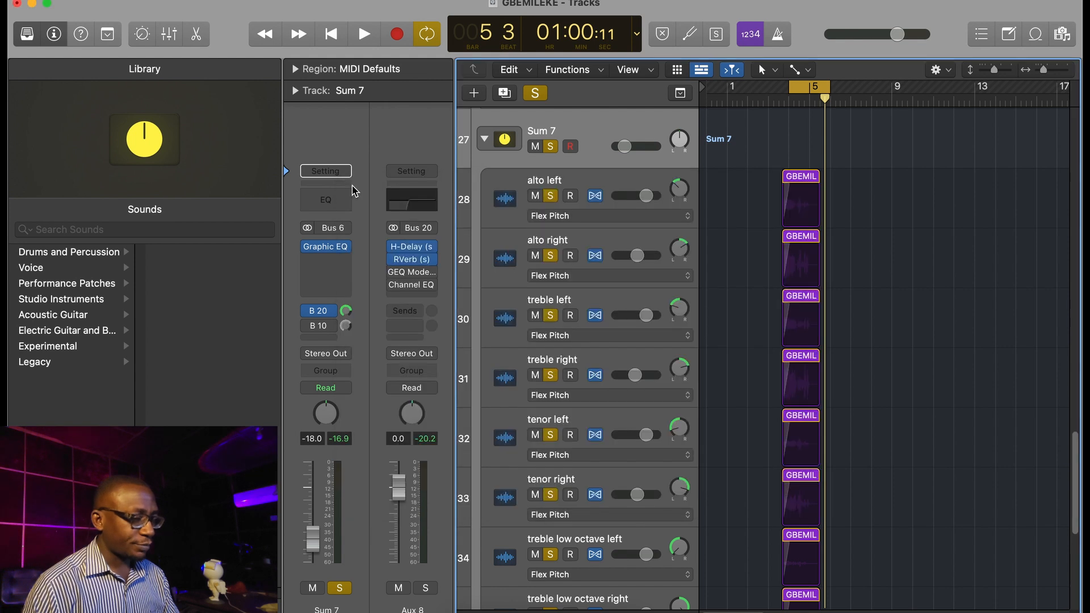
# - Reactivate the GEQ and Channel EQ on Aux 8, audition the filtered effect return and close the Channel EQ window
pyautogui.click(406, 275)
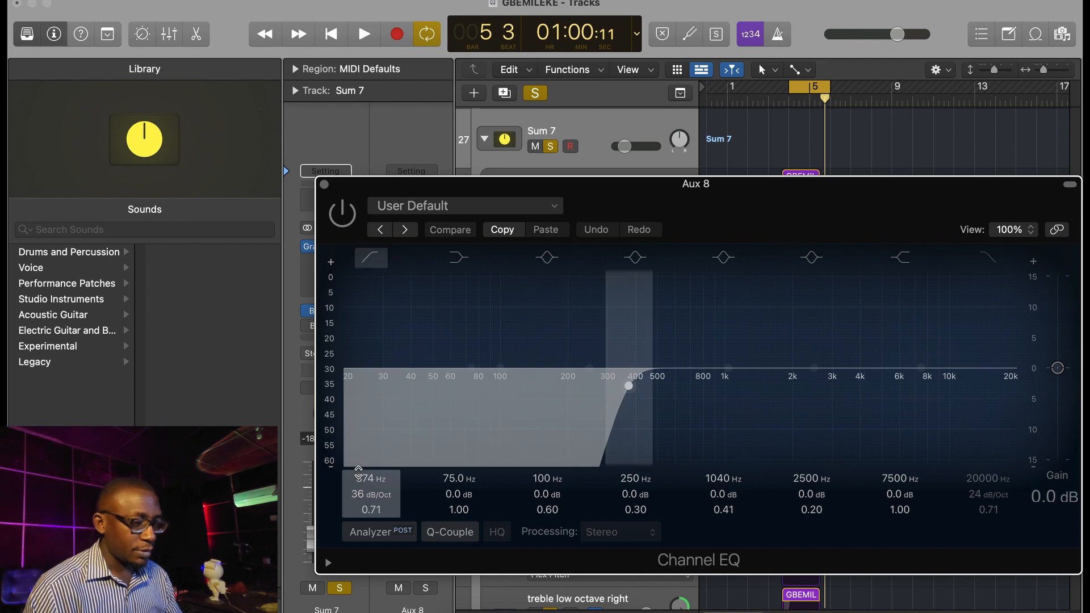
pyautogui.click(343, 216)
pyautogui.press('space')
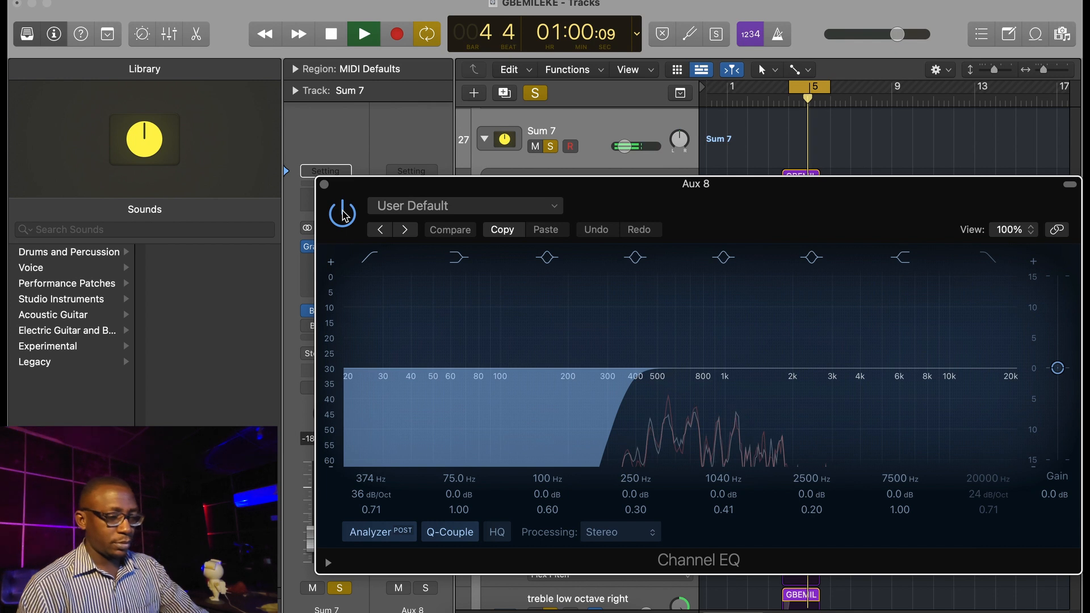
pyautogui.press('space')
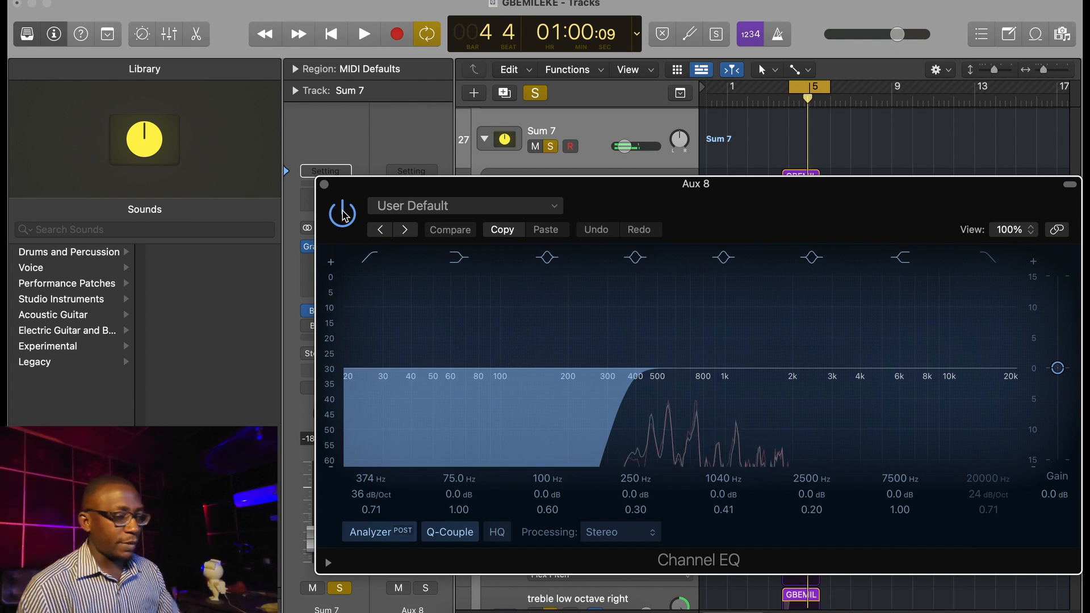
pyautogui.click(324, 186)
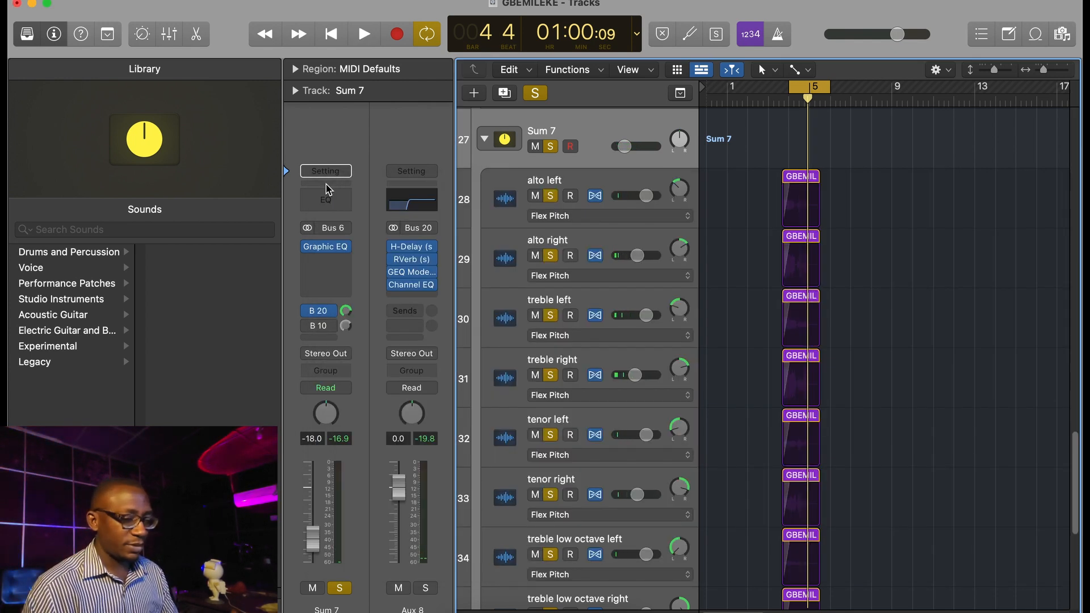
# - Enable the Bus 10 send on Sum 7 and play the harmonies with both sends active
pyautogui.click(310, 327)
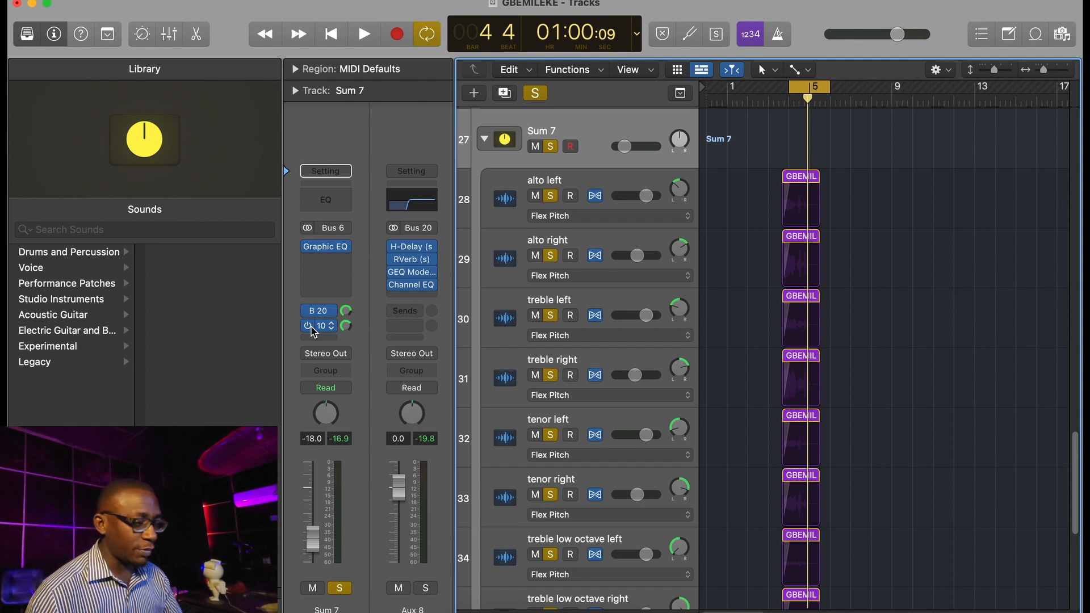
pyautogui.press('space')
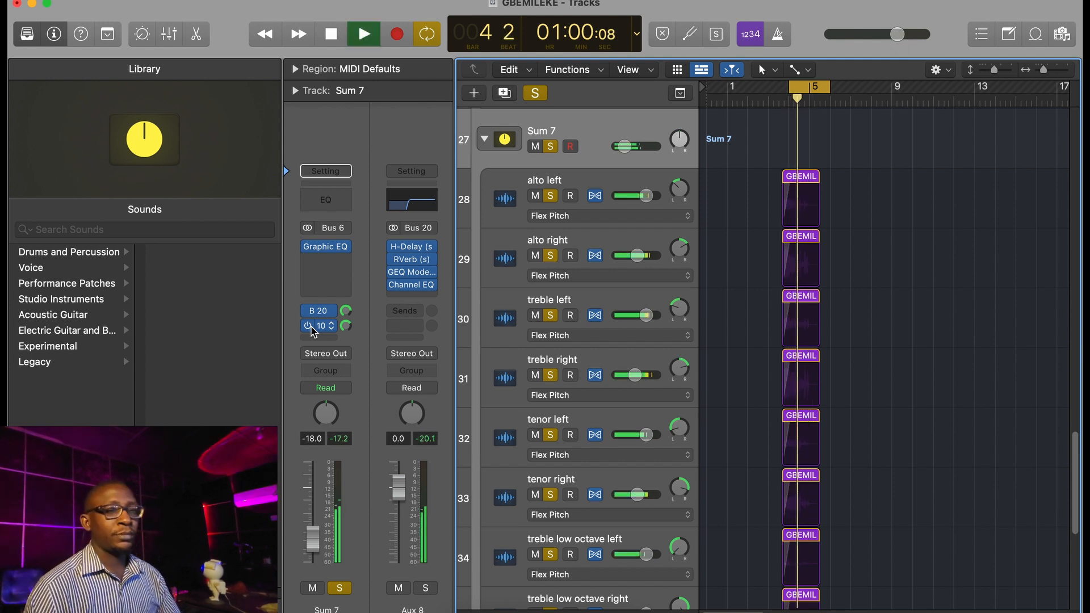